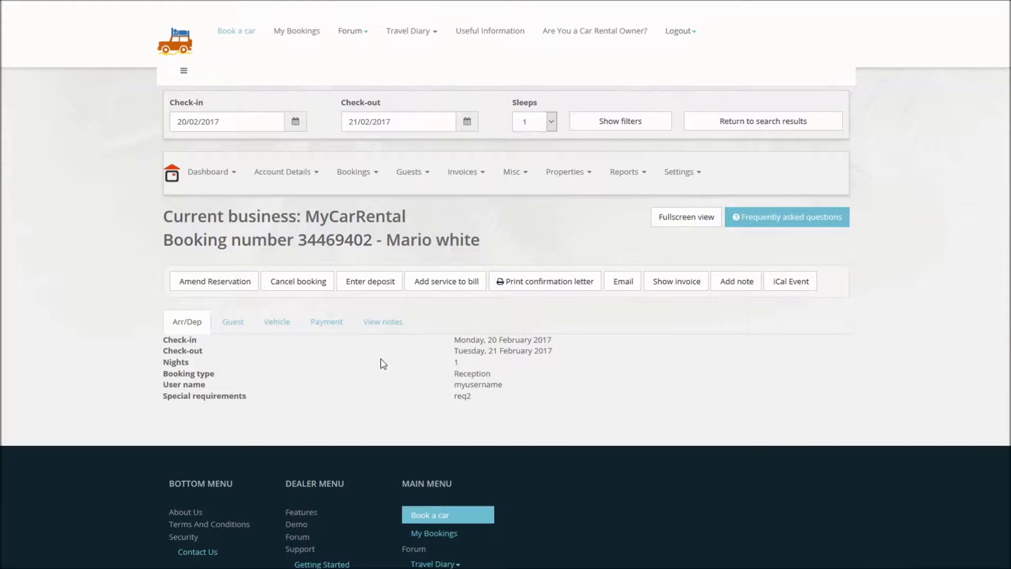
- Examine the booking's vehicle name and number, followed by its deposit amount and deposit payment status
left_click(269, 327)
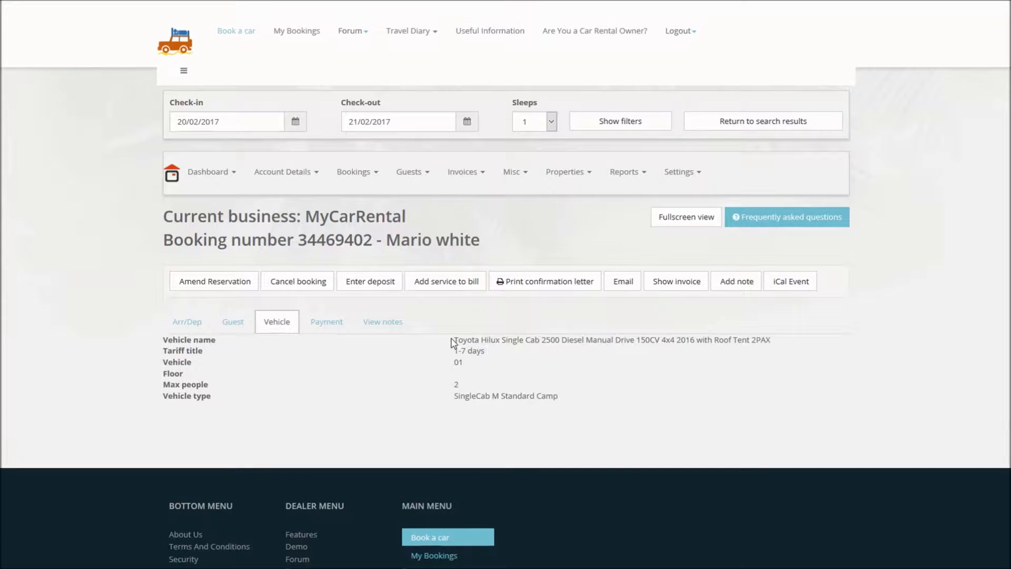
left_click_drag(454, 340, 775, 341)
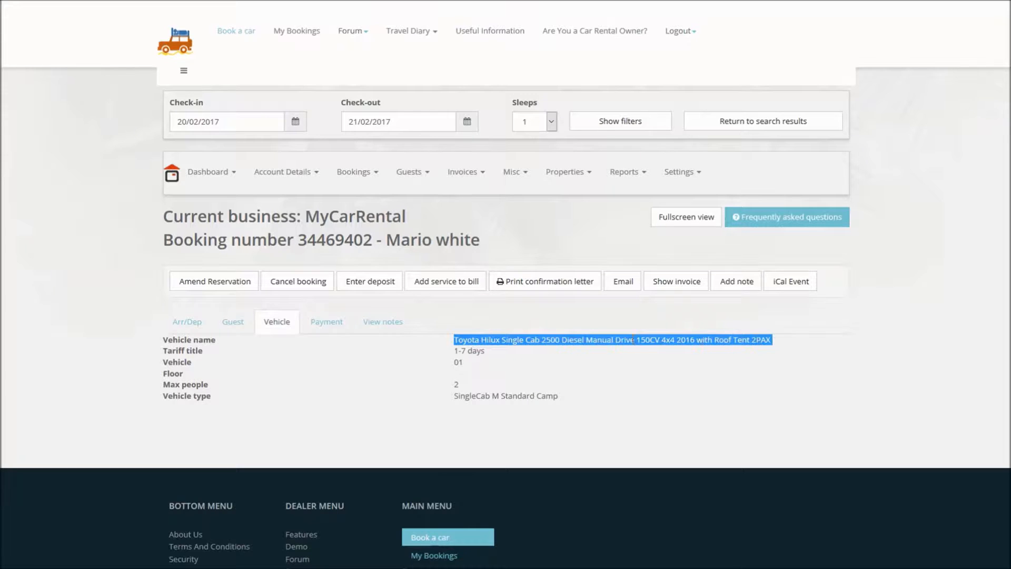
double_click(457, 363)
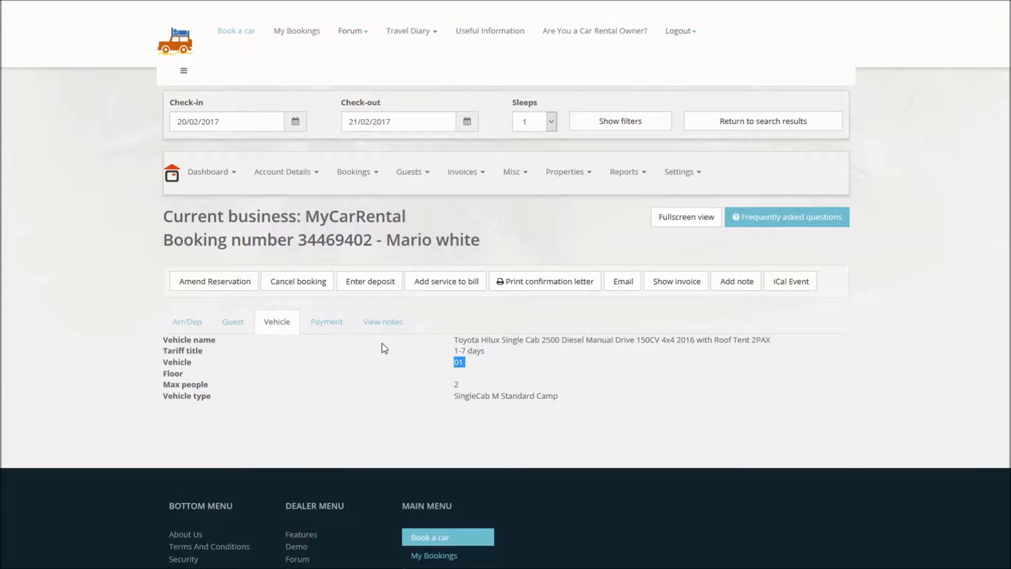
left_click(327, 323)
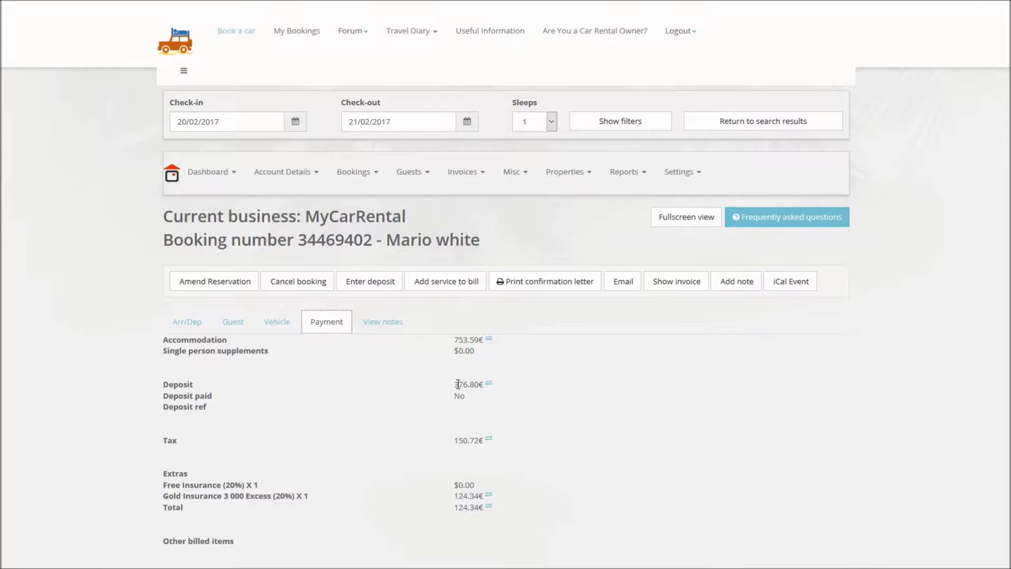
left_click_drag(455, 384, 471, 384)
left_click(465, 397)
- Start amending the reservation and add the SingleCab M Standard Camp vehicle to the selection after viewing its details
left_click(210, 289)
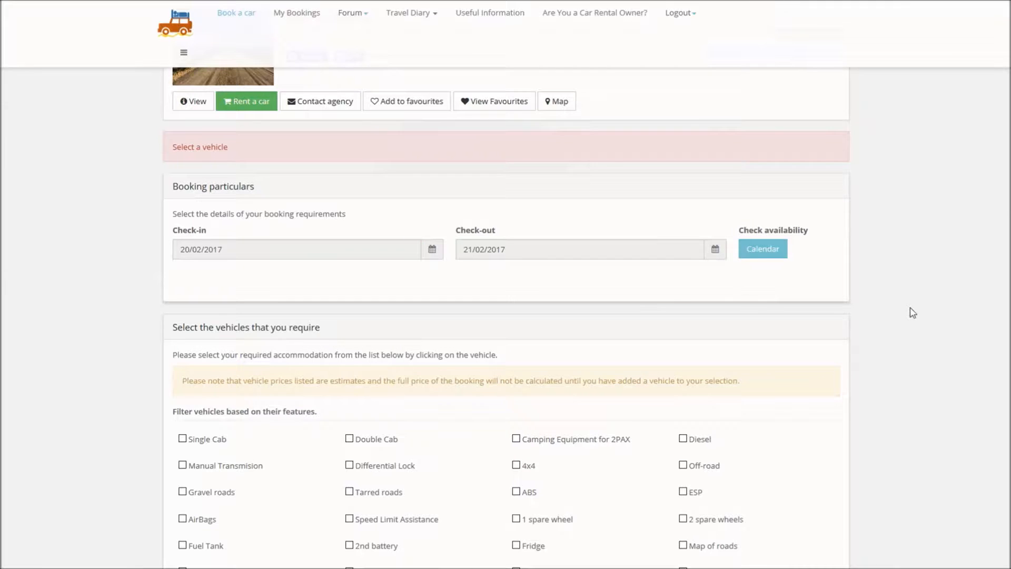
scroll(910, 311, "down", 13)
scroll(913, 312, "down", 1)
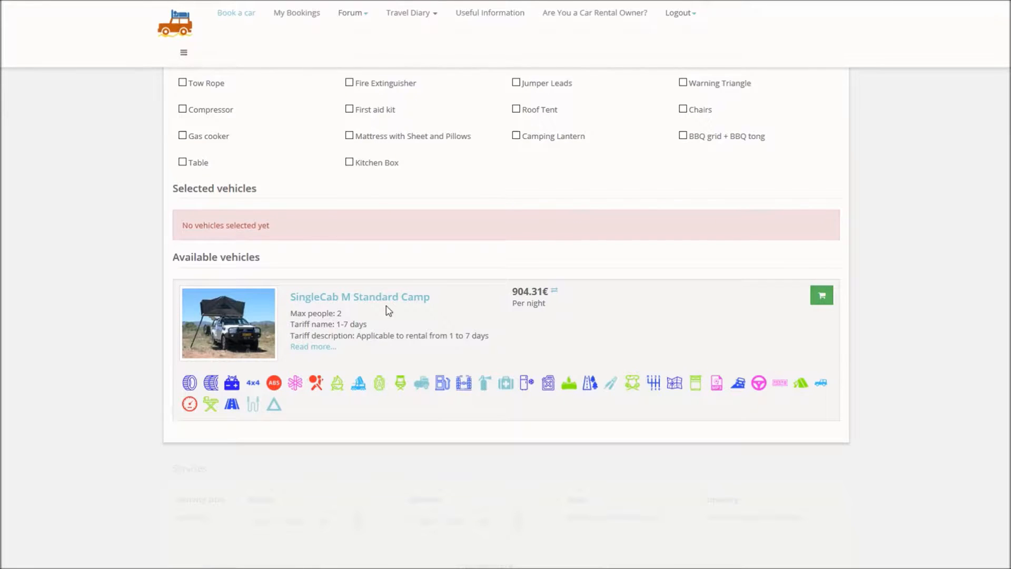
left_click(315, 347)
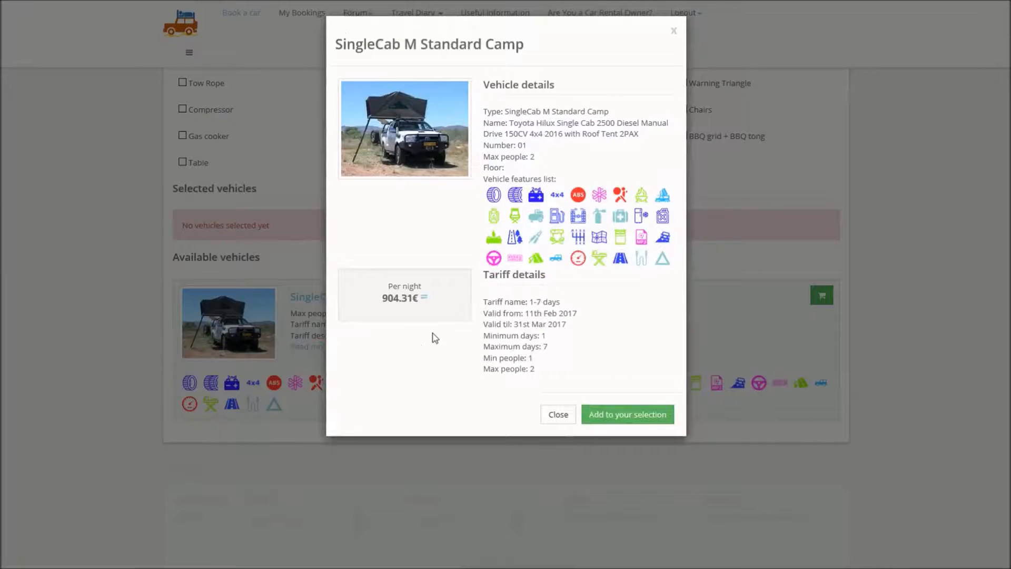
left_click(677, 32)
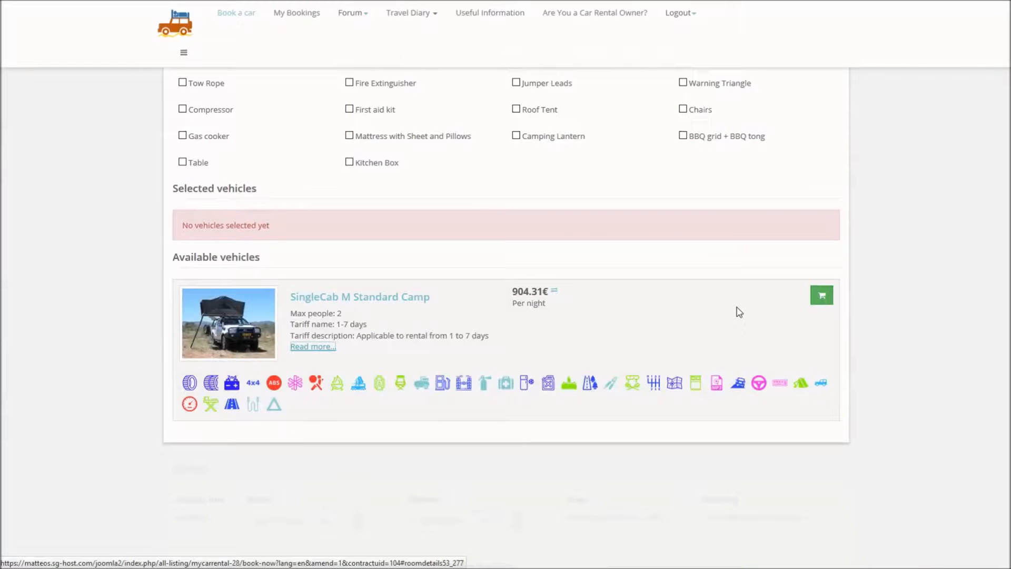
left_click(822, 295)
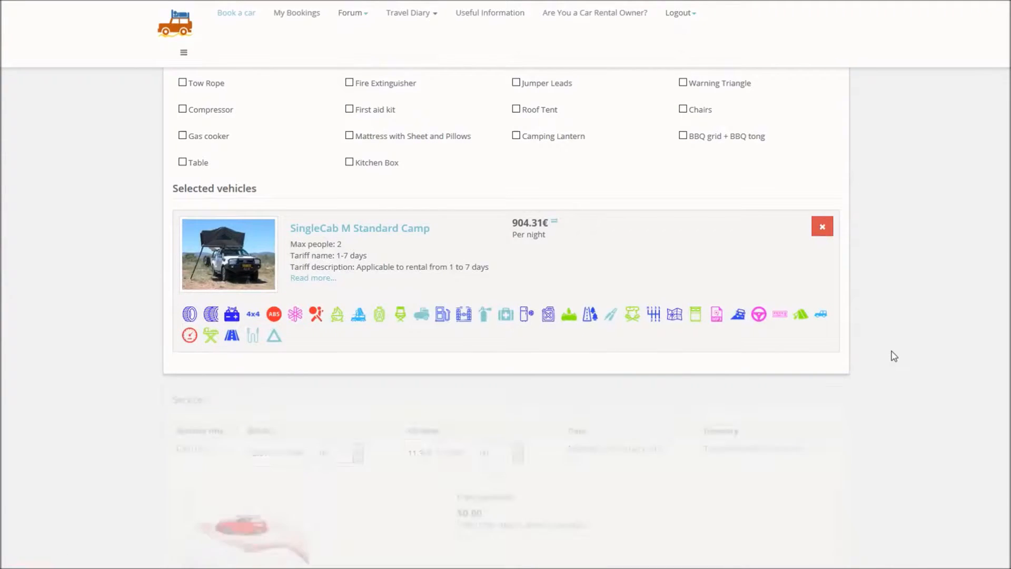
- Review the services offered for the booking, including the adult count options for DayTrip1 and the insurance extras
scroll(895, 356, "down", 4)
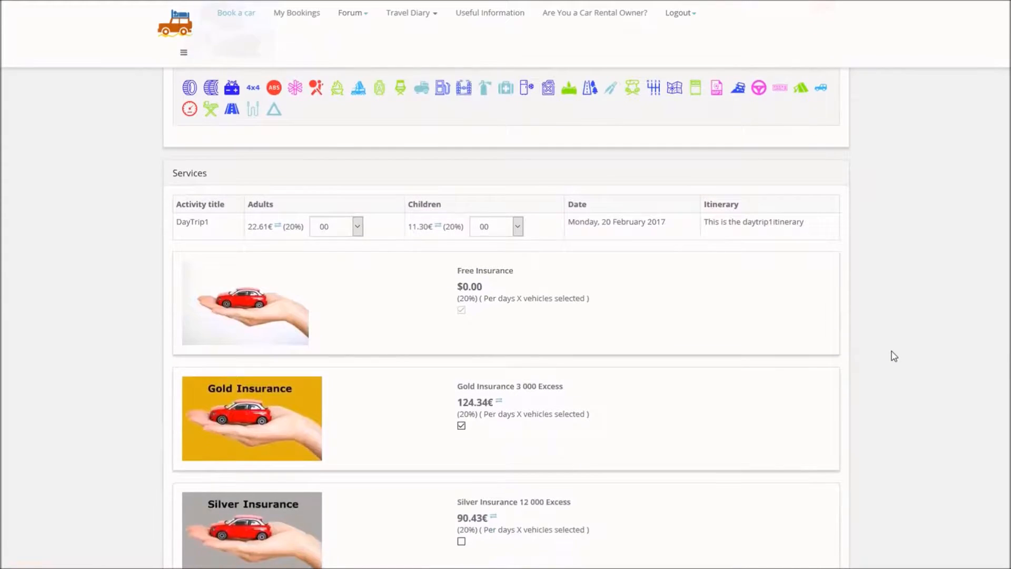
scroll(894, 357, "down", 1)
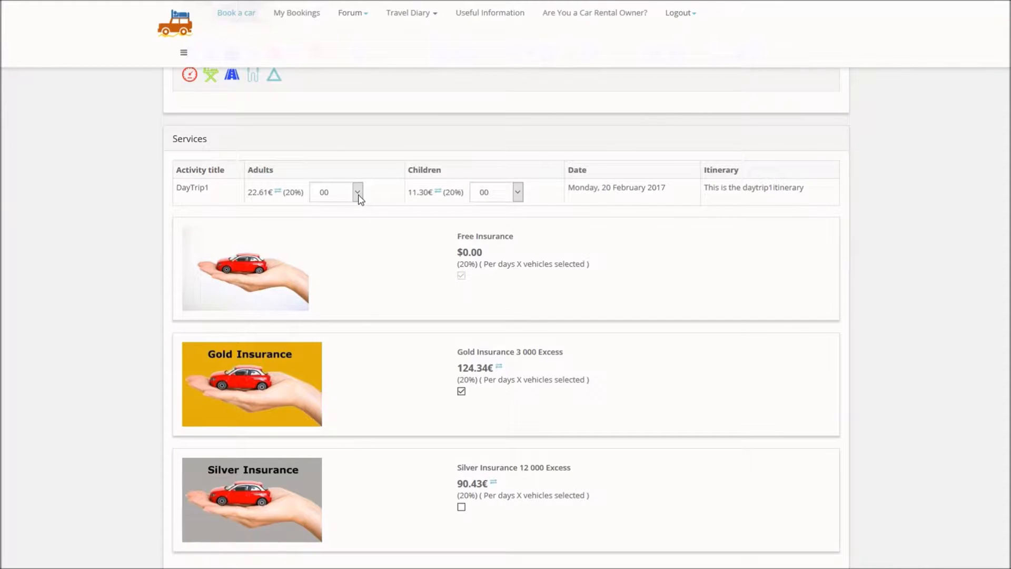
left_click(358, 194)
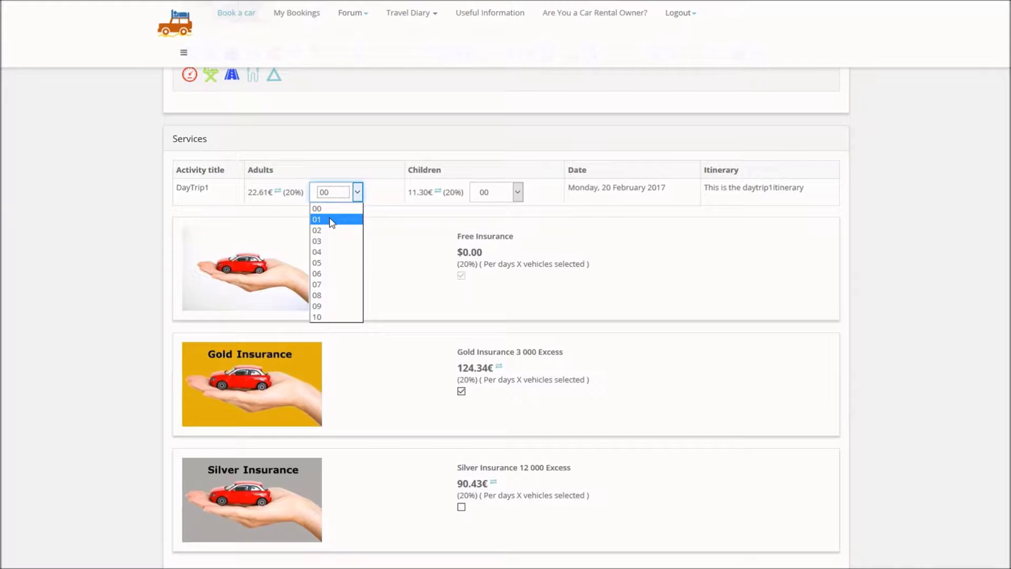
left_click(357, 193)
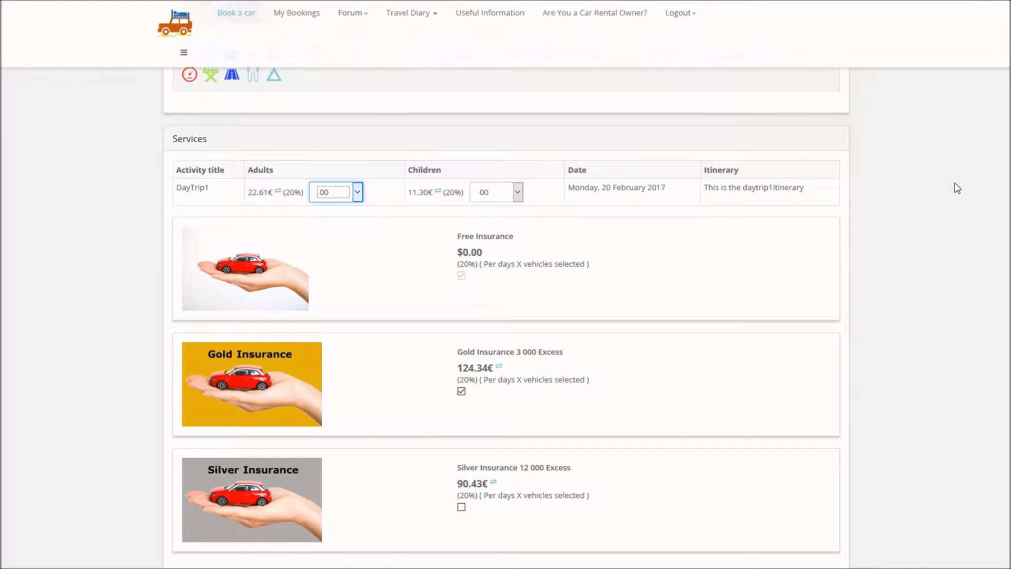
scroll(958, 188, "down", 2)
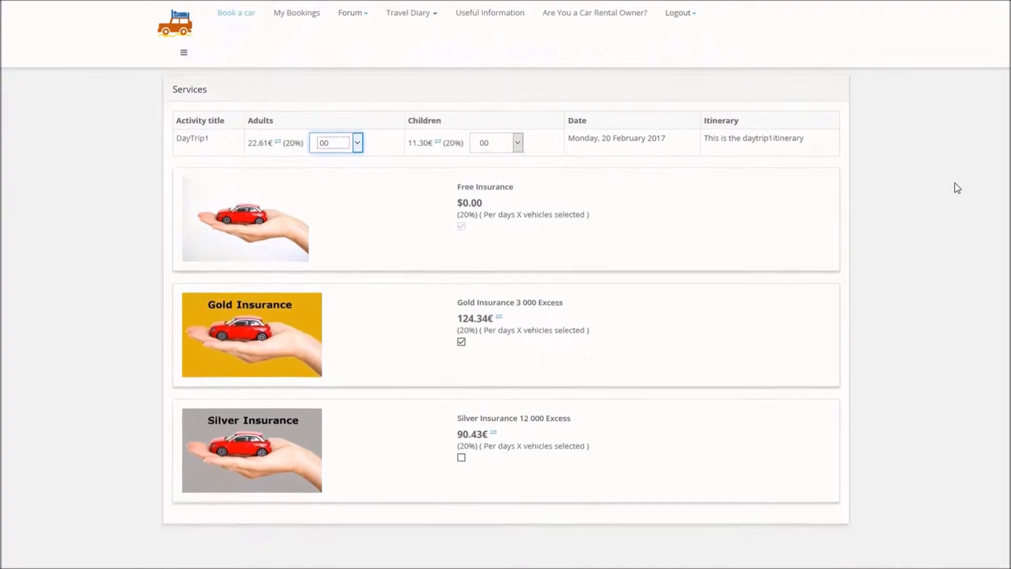
scroll(958, 188, "down", 1)
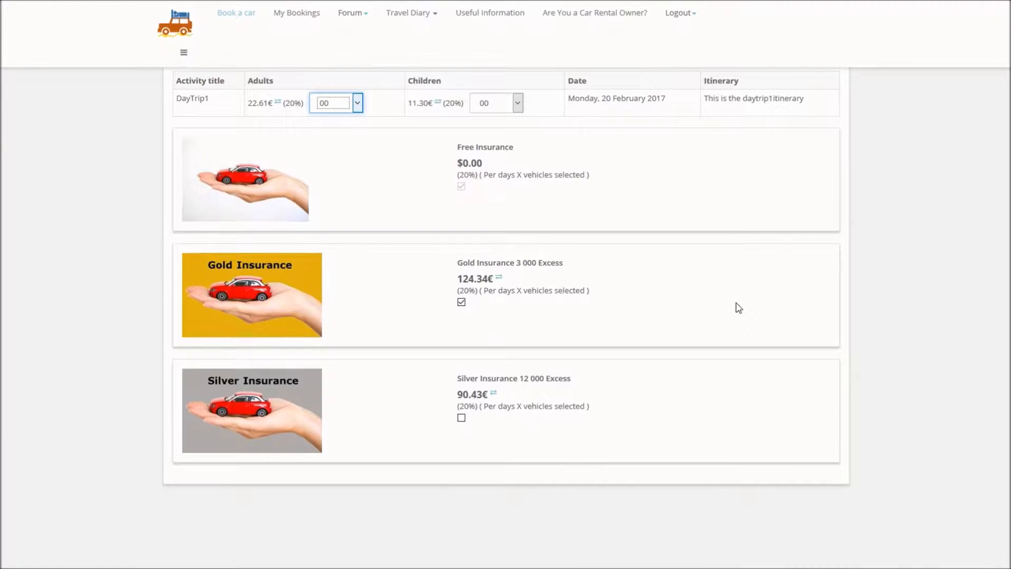
scroll(916, 288, "down", 3)
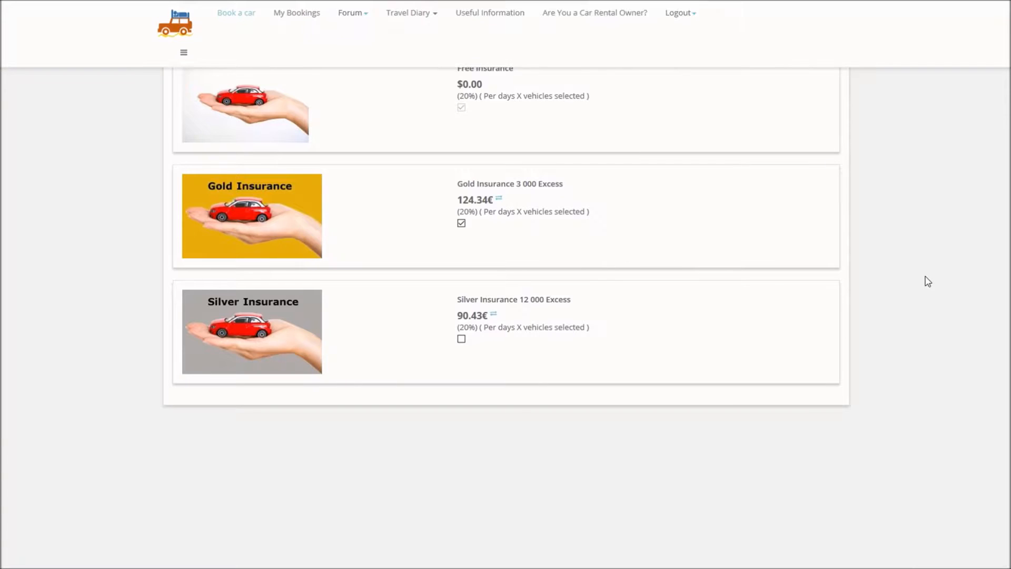
- Review the guest details, price summary, coupon section and override fields of the amended booking
scroll(928, 281, "down", 8)
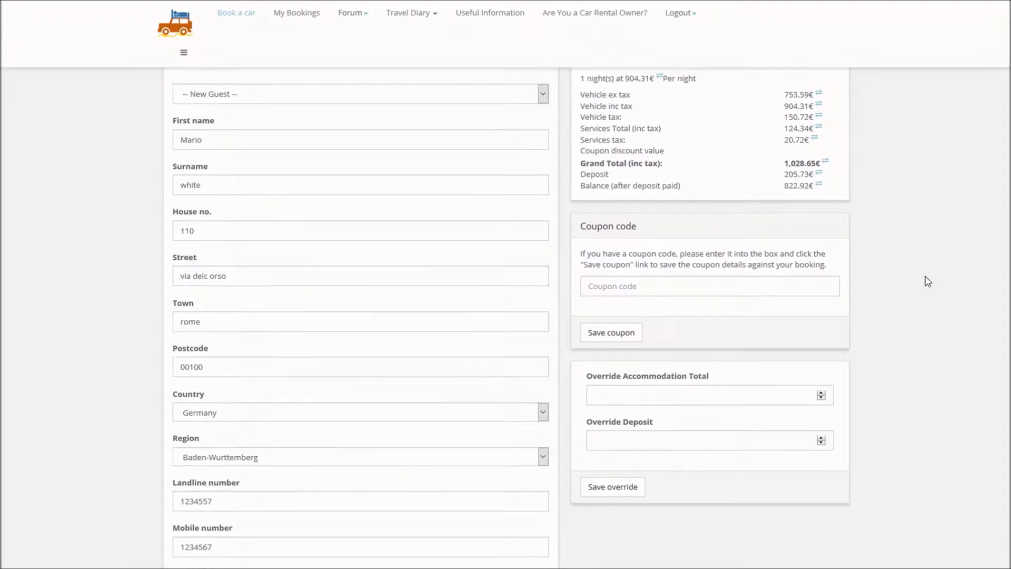
scroll(929, 281, "up", 1)
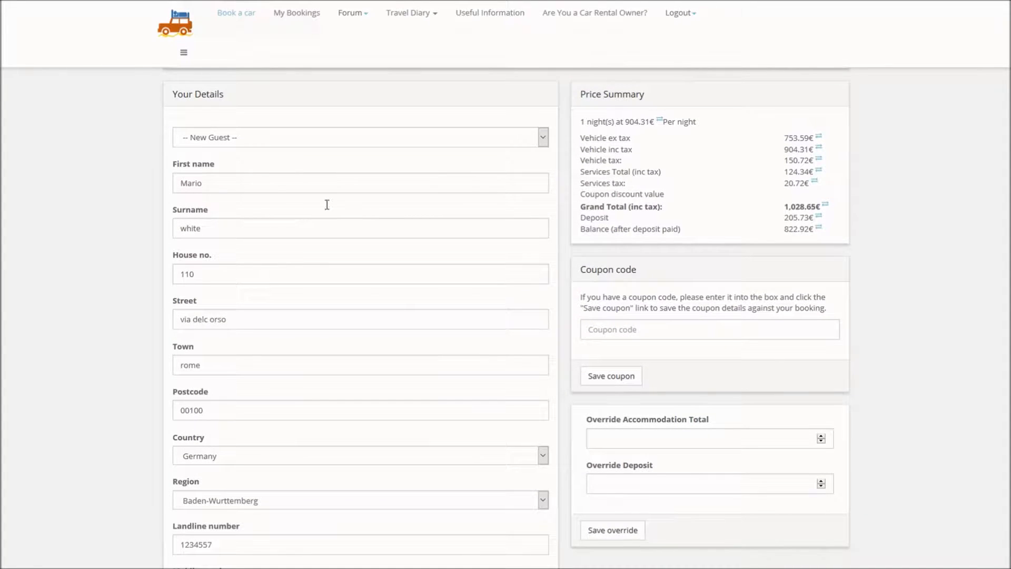
scroll(943, 300, "down", 1)
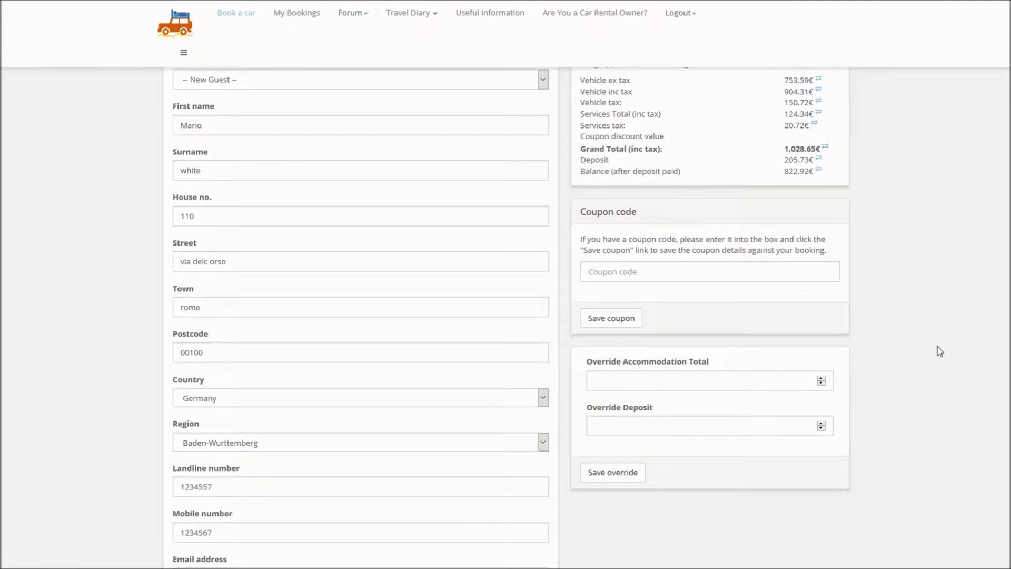
scroll(940, 352, "down", 1)
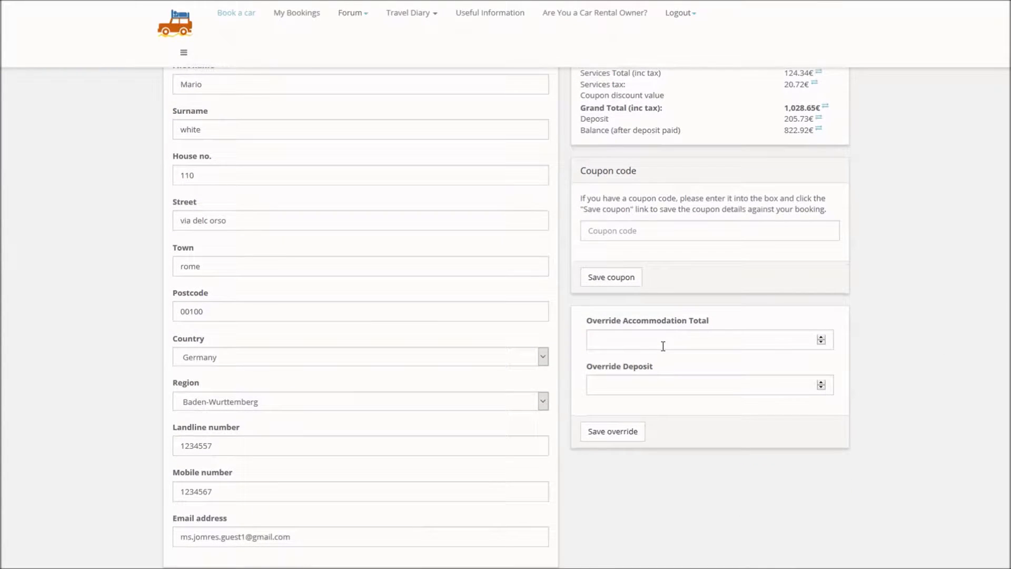
scroll(913, 272, "up", 2)
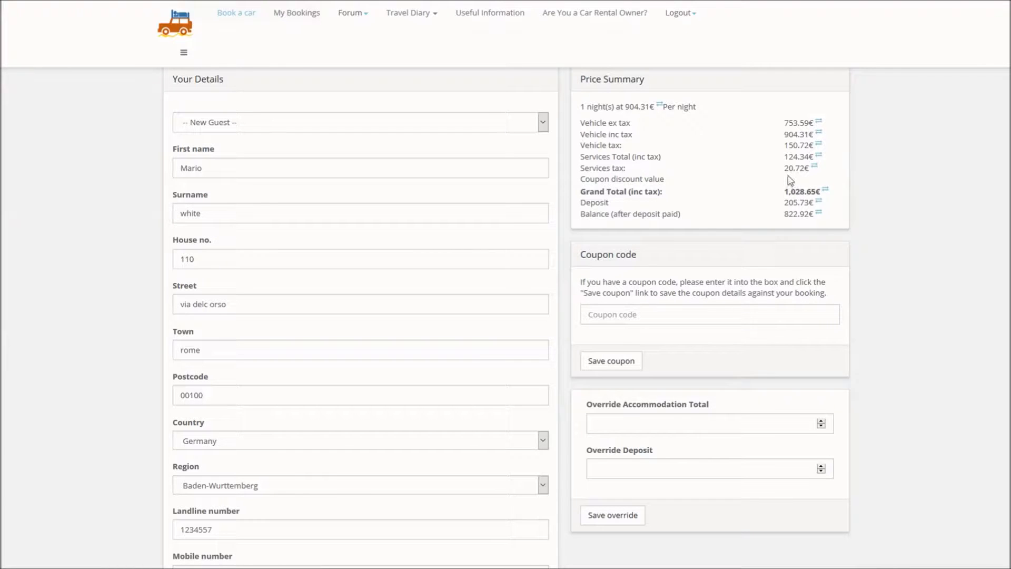
- Override the accommodation total with 1000, save it and check the vehicle price excluding tax
left_click(630, 426)
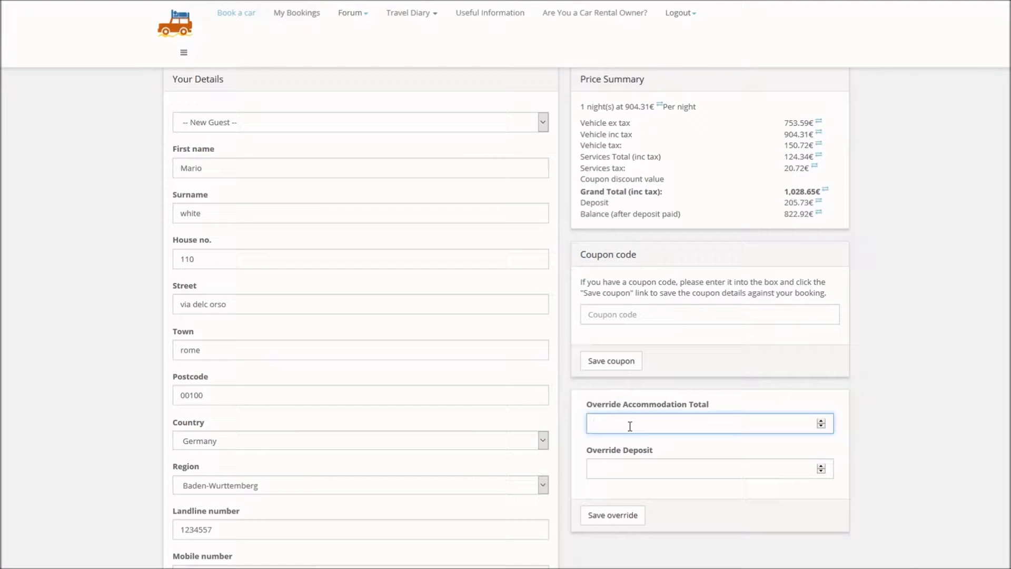
type("1000")
left_click(606, 514)
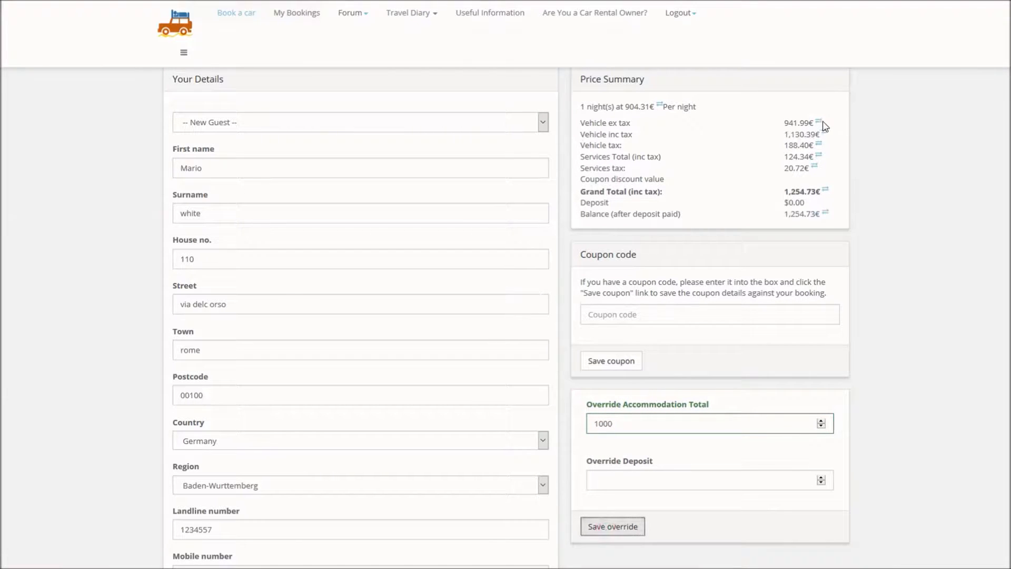
mouse_move(819, 125)
left_click_drag(579, 124, 826, 128)
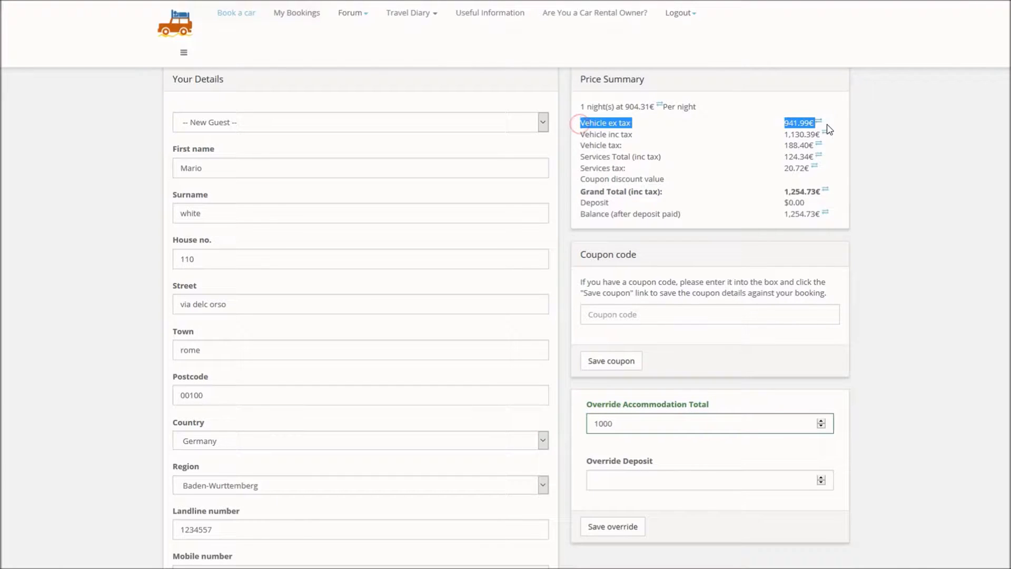
left_click(899, 126)
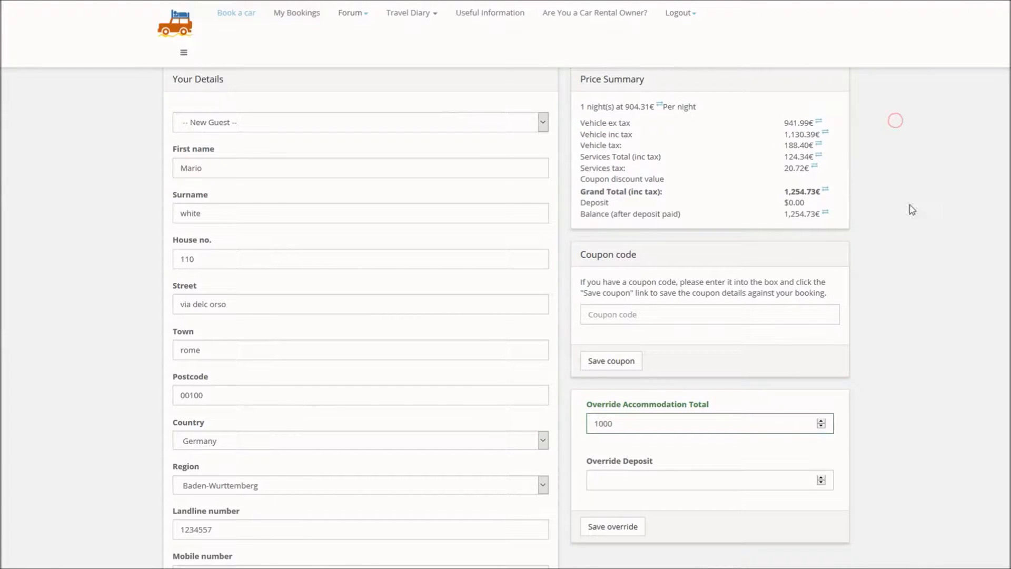
- Override the deposit with 300, save it and check the deposit in the price summary
left_click(608, 477)
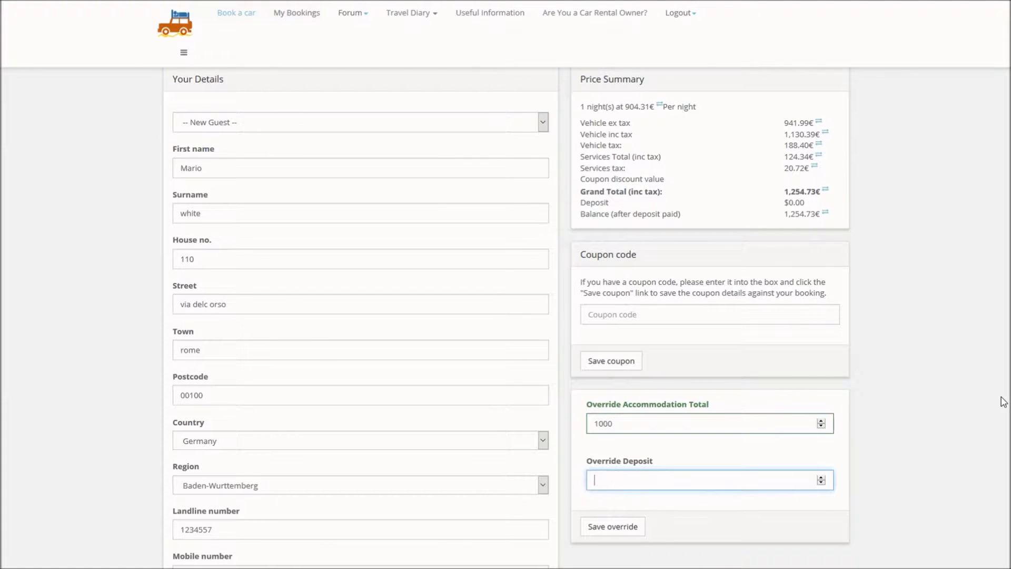
scroll(959, 392, "down", 1)
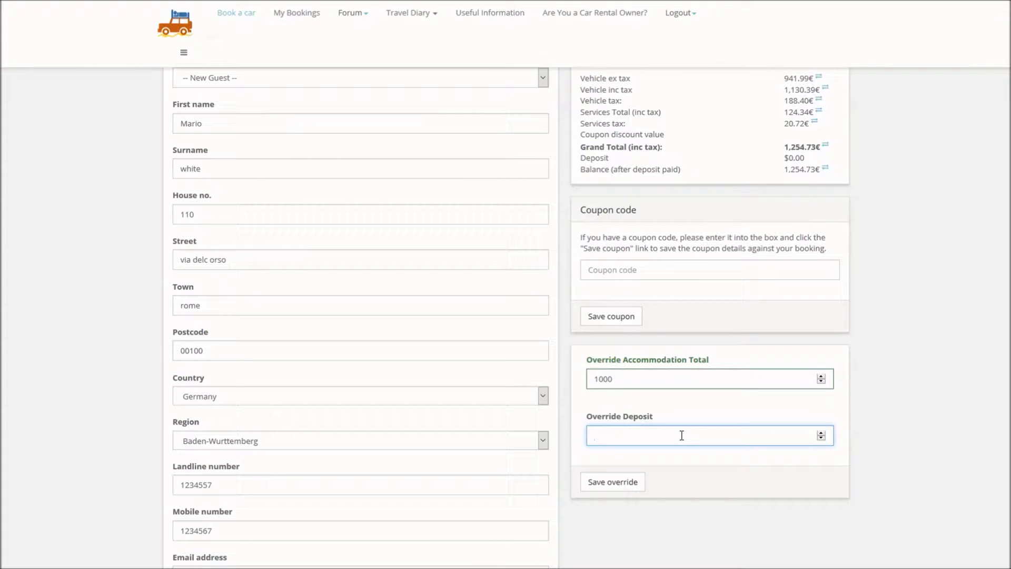
type("00")
left_click(599, 488)
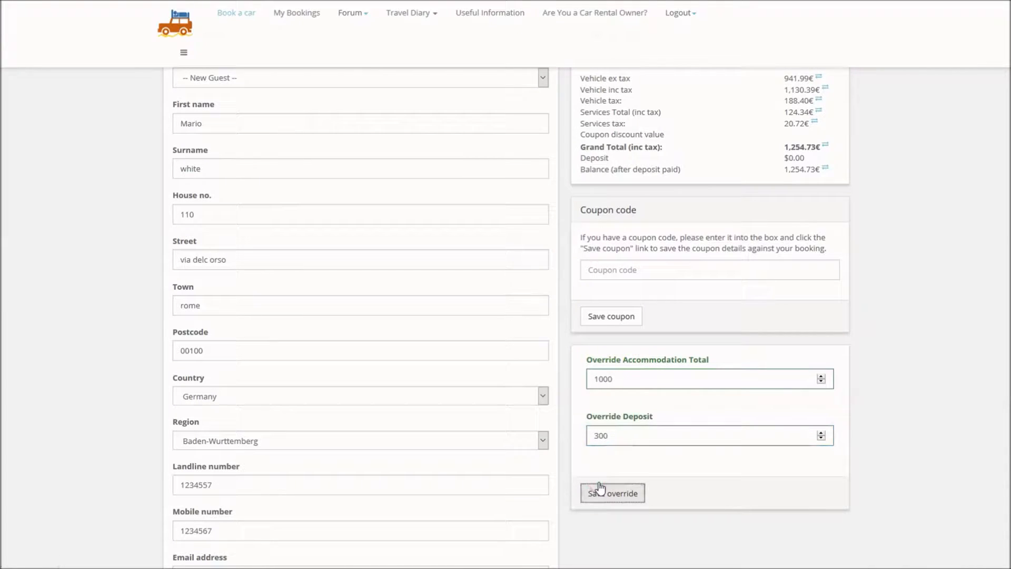
left_click(599, 488)
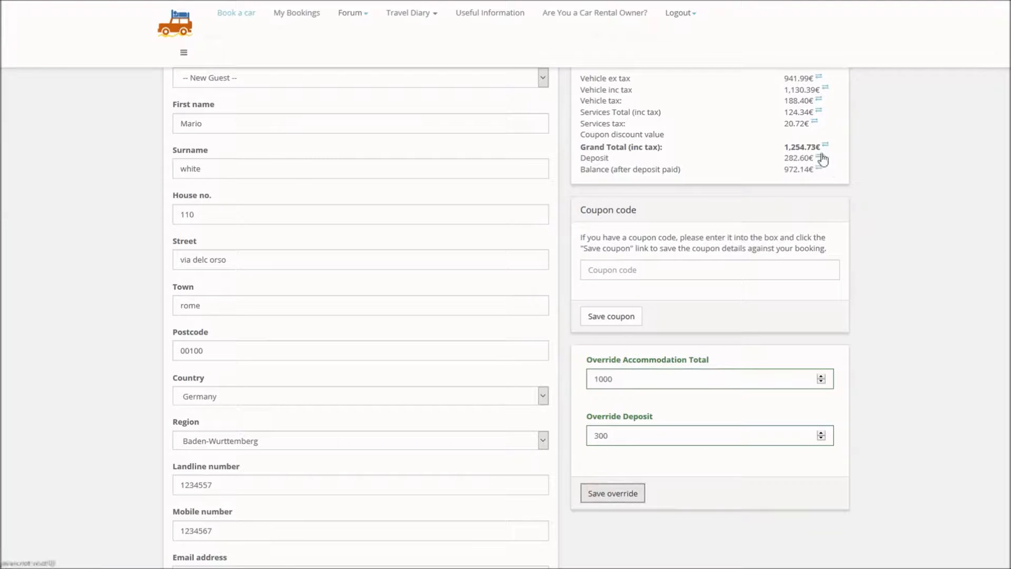
left_click_drag(584, 157, 827, 160)
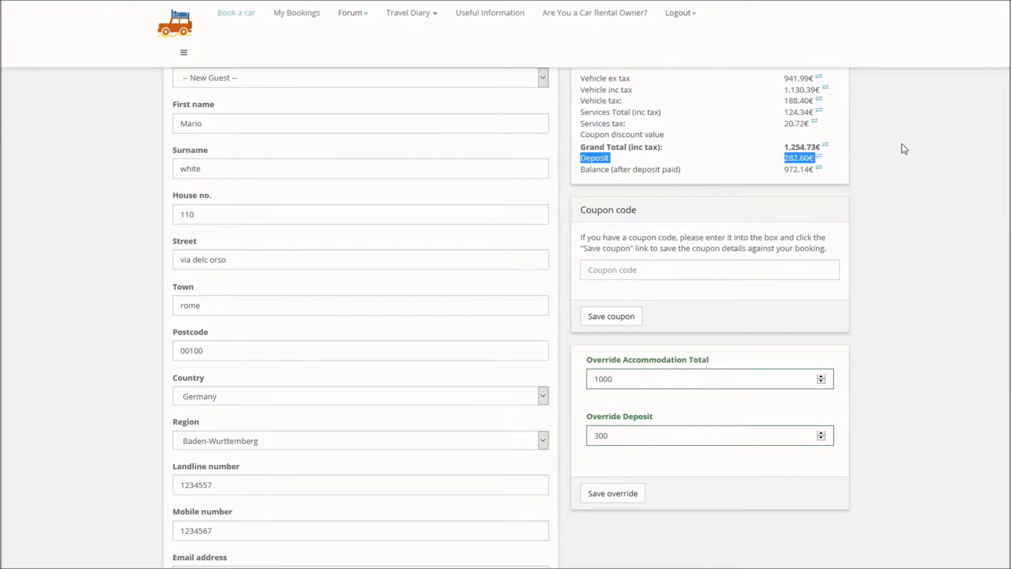
scroll(903, 147, "up", 2)
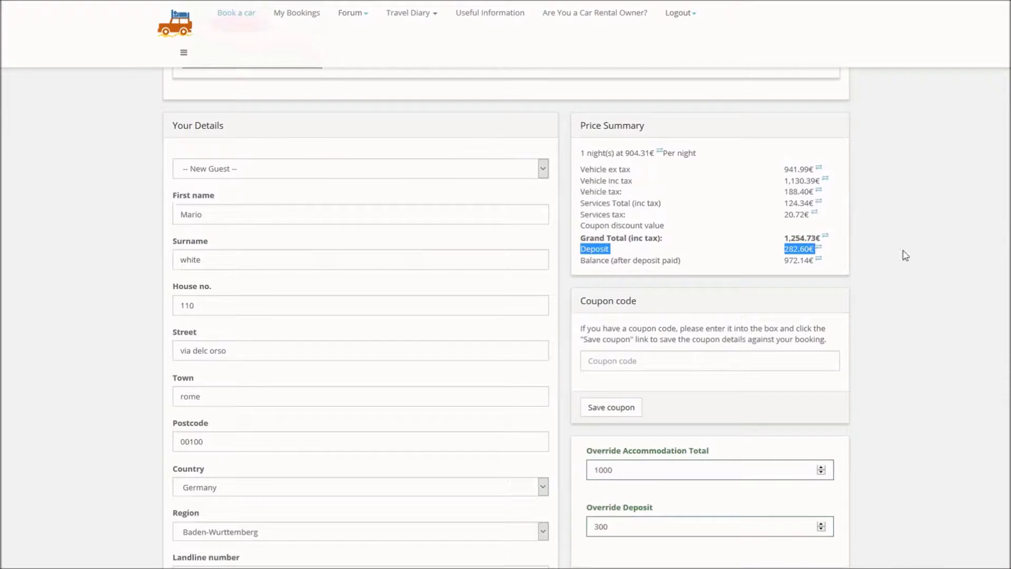
- Clear the deposit and accommodation total overrides, save the empty values and check the price summary
scroll(906, 255, "down", 2)
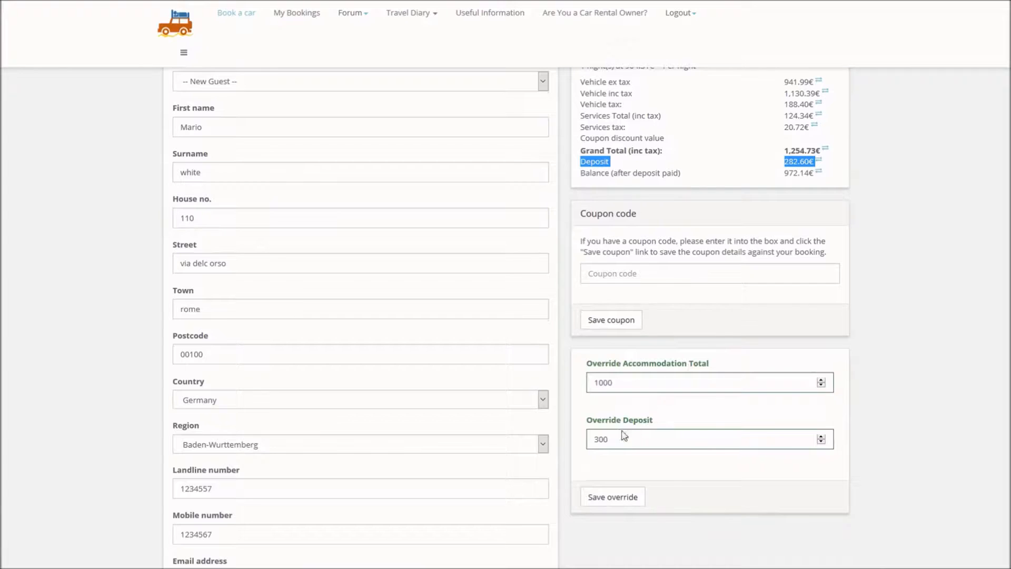
left_click_drag(614, 438, 531, 442)
key("BackSpace")
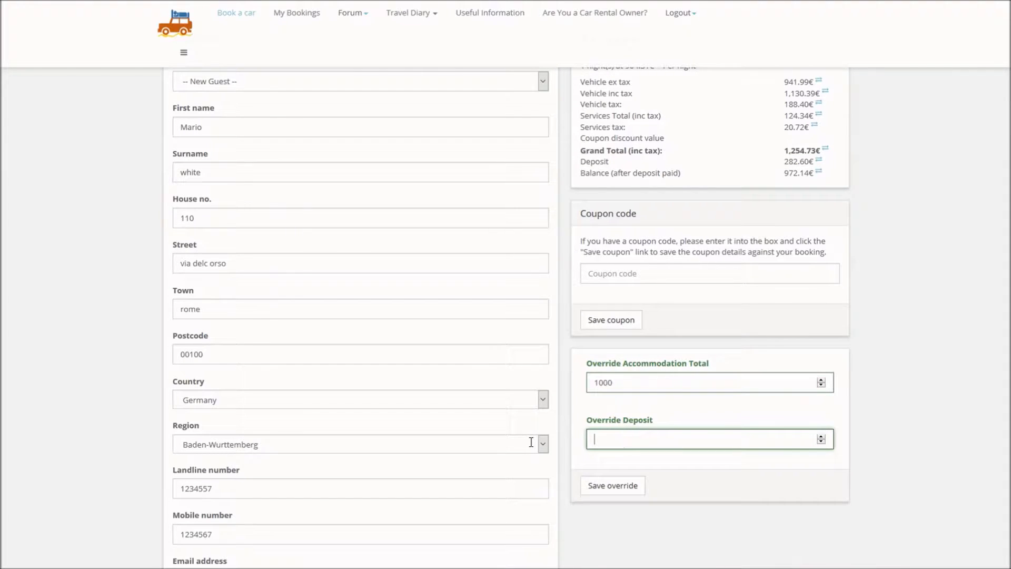
left_click_drag(637, 385, 578, 386)
key("BackSpace")
left_click(598, 488)
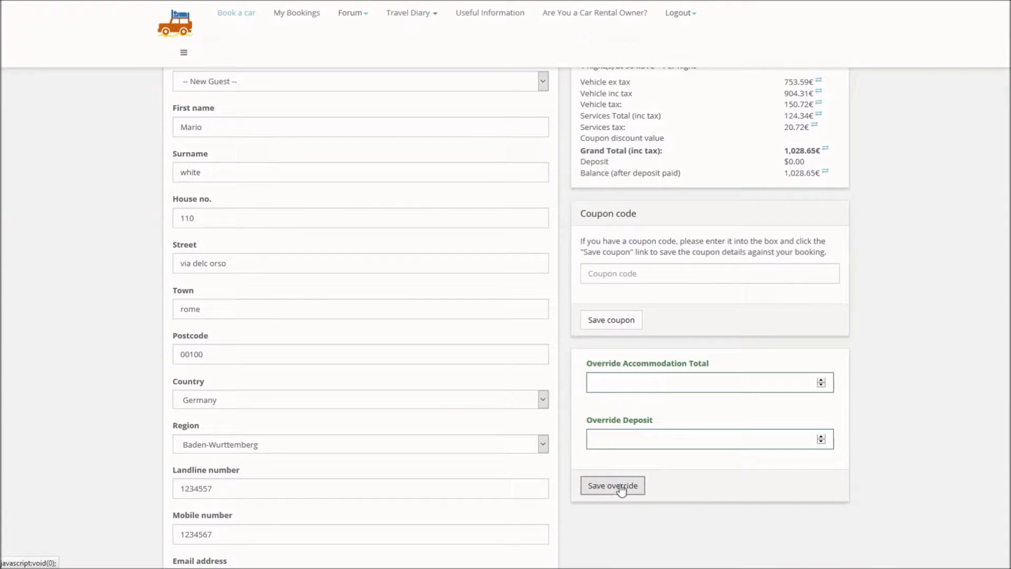
scroll(951, 267, "up", 2)
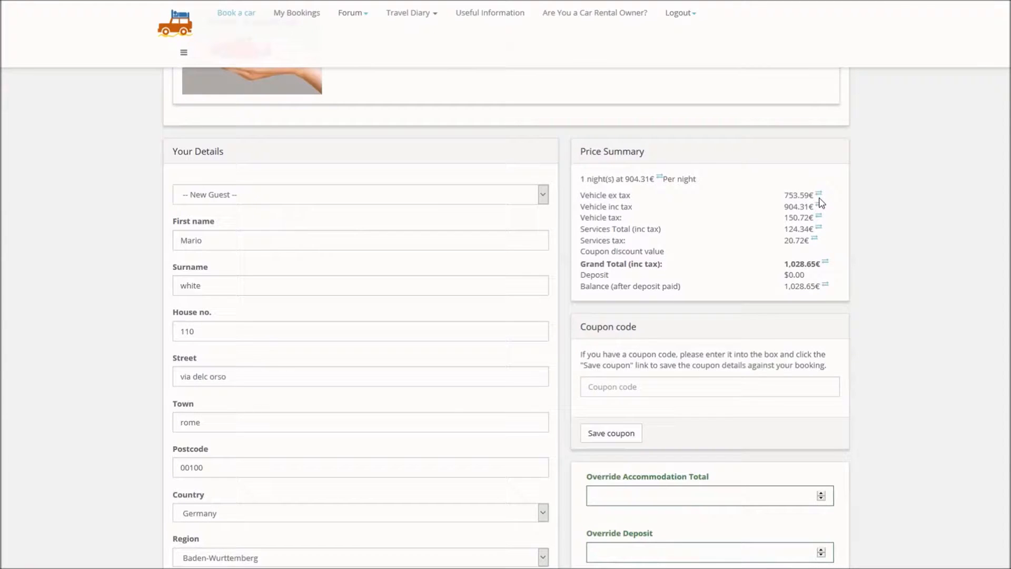
- Override the accommodation total with 1000 and the deposit with 100, and save both overrides
mouse_move(820, 201)
scroll(902, 290, "down", 1)
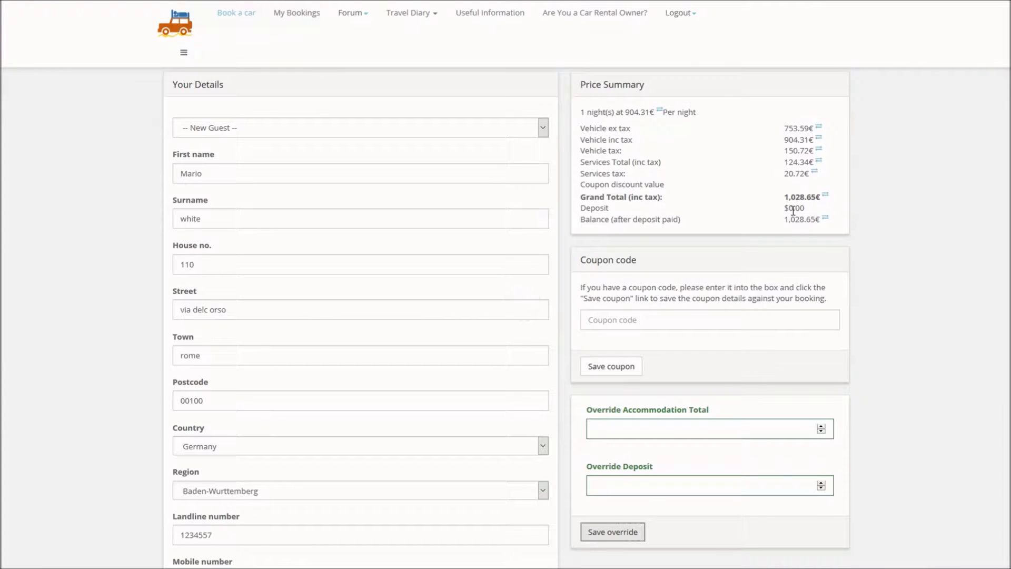
scroll(899, 339, "down", 1)
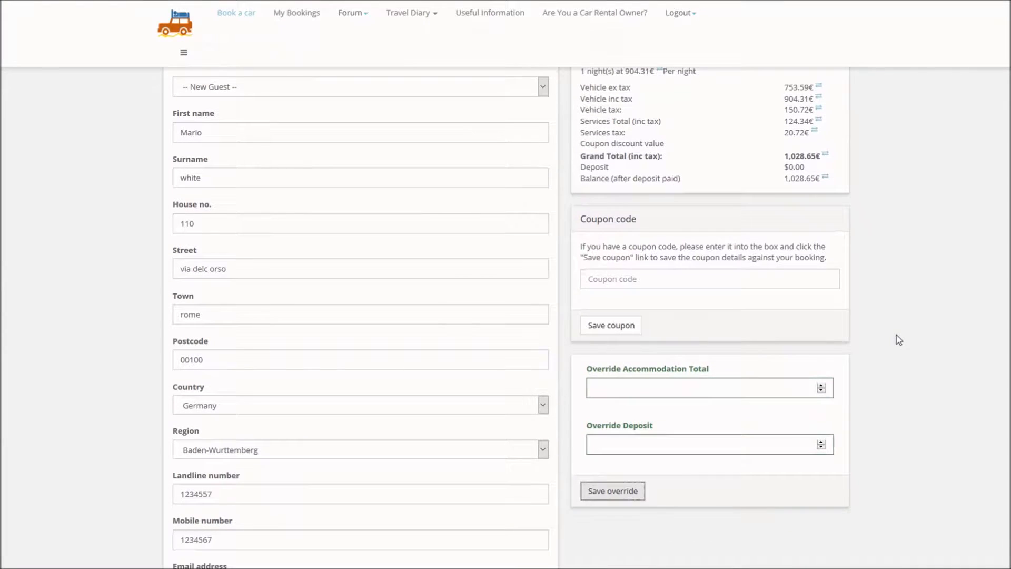
left_click(626, 393)
type("1")
key("Tab")
type("1")
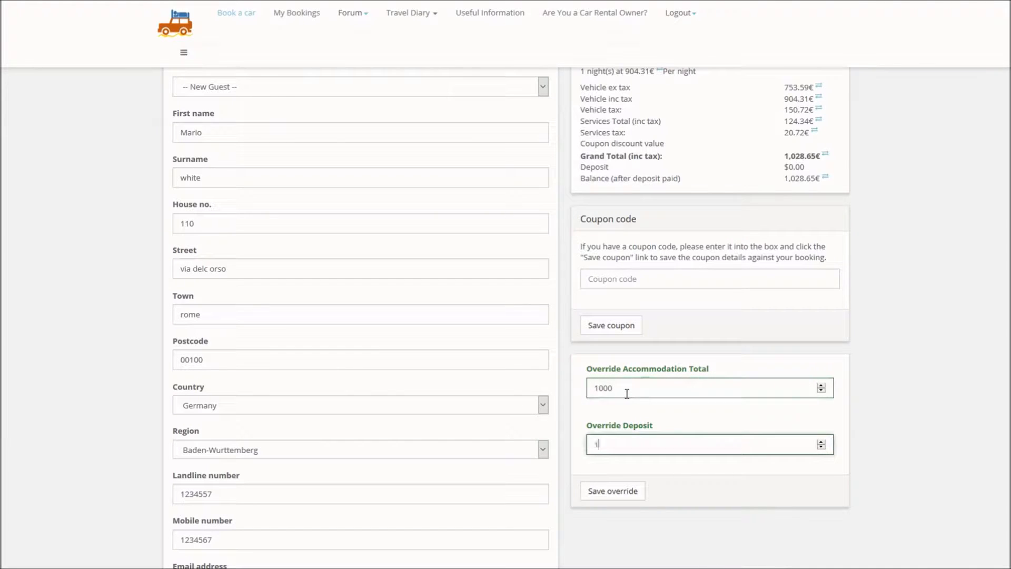
type("000")
left_click(596, 495)
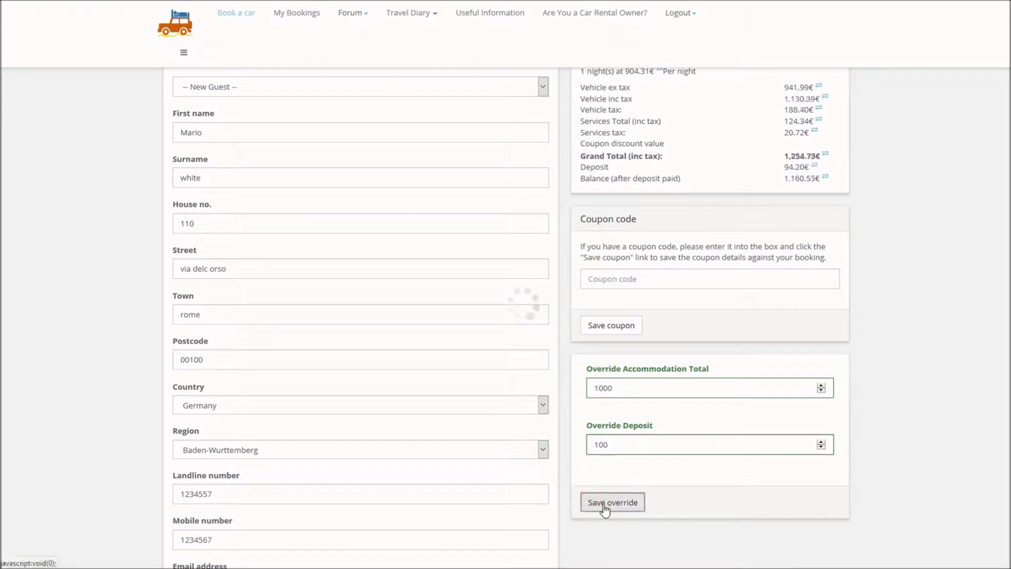
- Submit the amended booking for review, agree to the policies and disclaimers, and confirm the booking
scroll(910, 429, "down", 6)
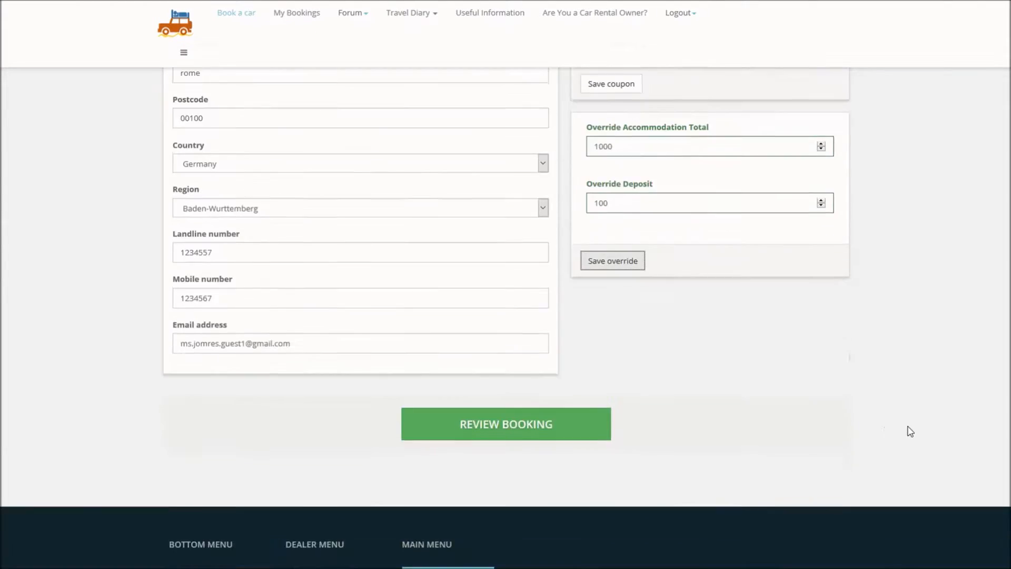
left_click(543, 322)
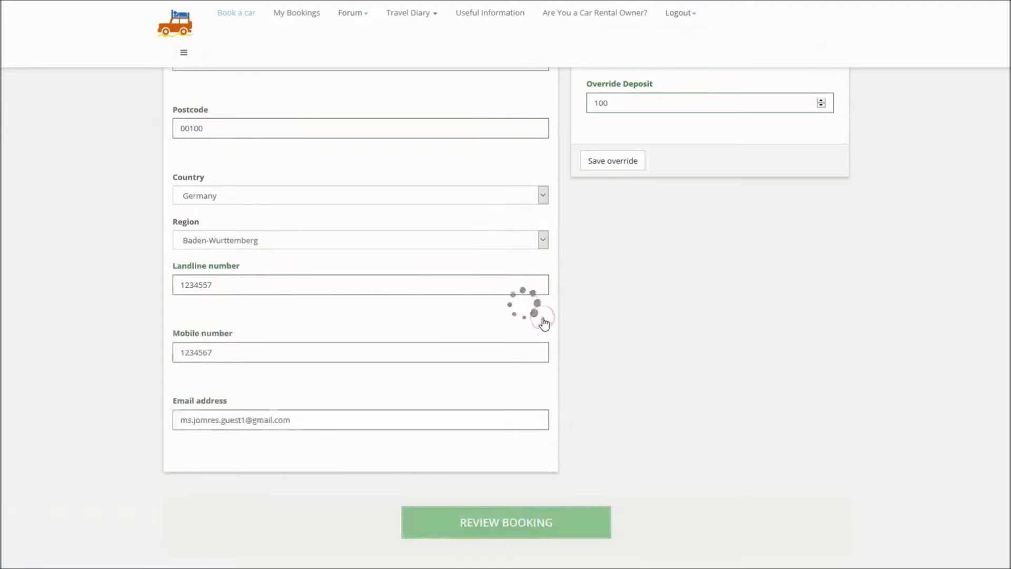
scroll(692, 376, "down", 5)
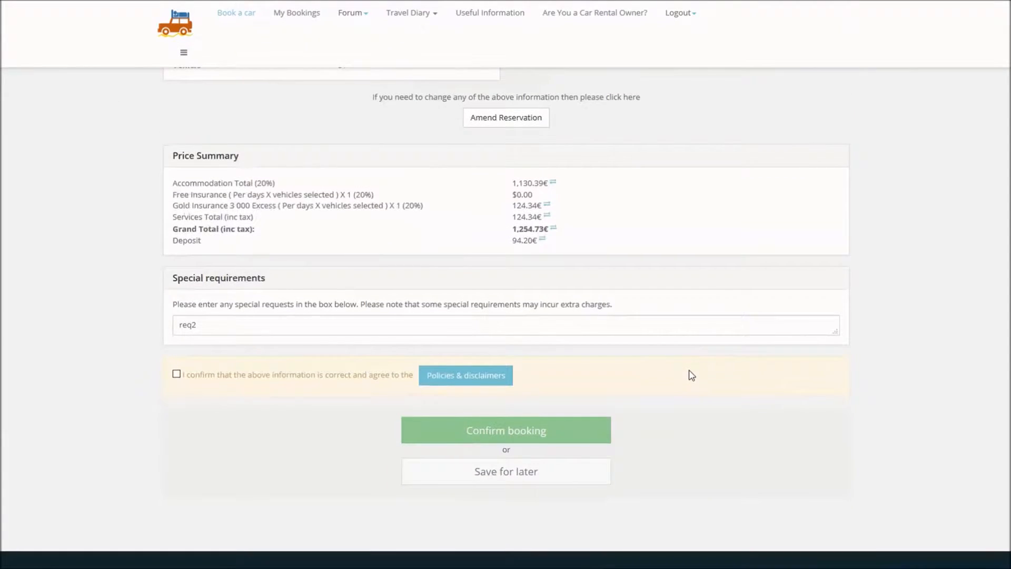
left_click(177, 374)
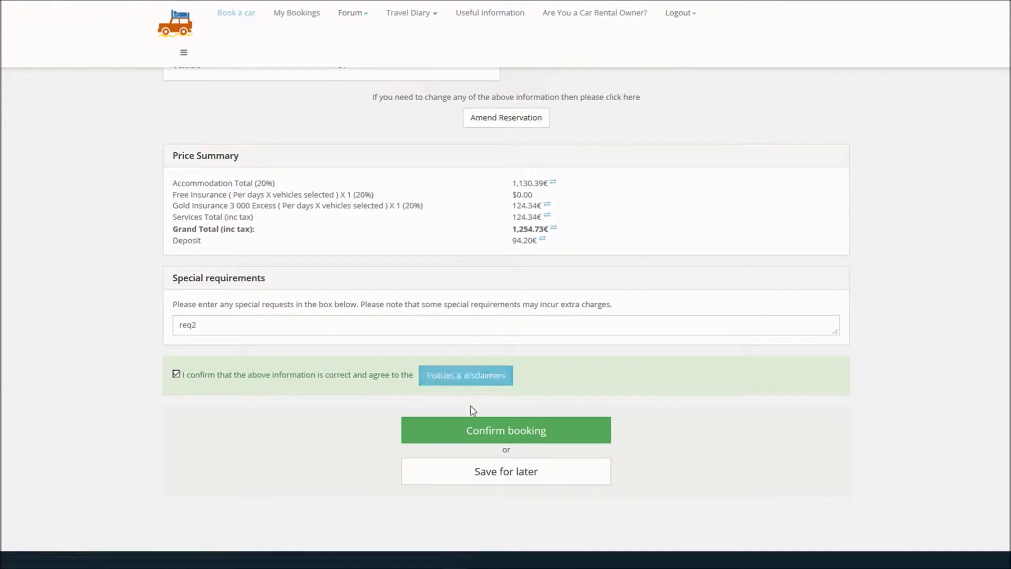
left_click(456, 440)
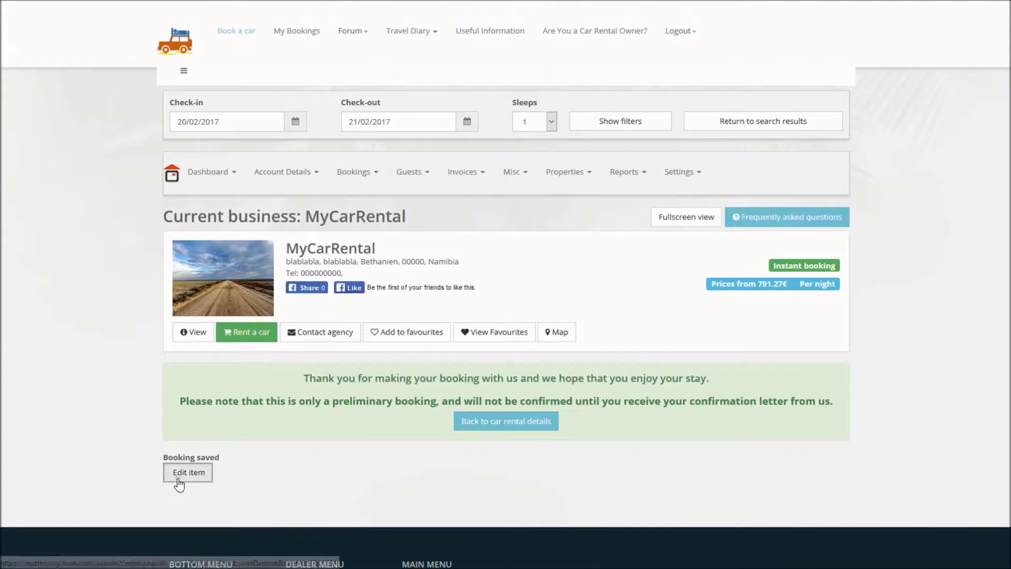
- Open the saved booking for editing and cancel its deposit entry form to reach the booking details
left_click(178, 481)
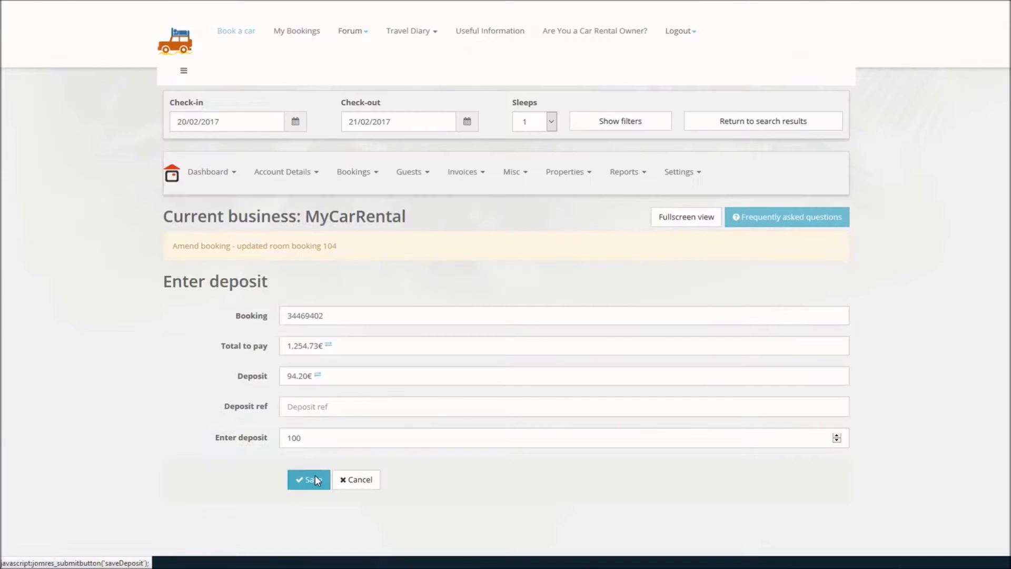
left_click(315, 476)
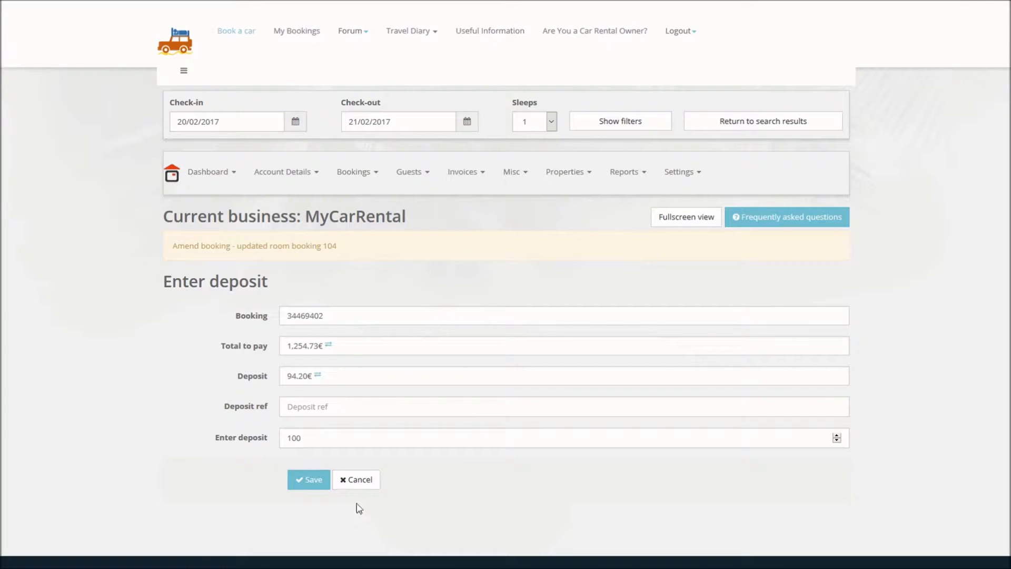
left_click(359, 488)
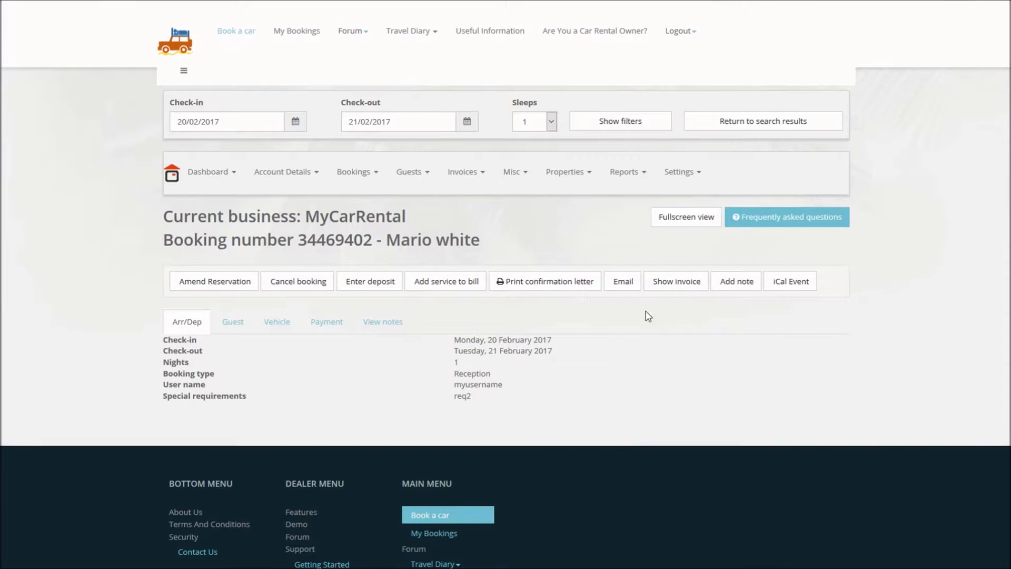
- Show the booking's invoice and check the accommodation price, other line items and transactions
left_click(667, 288)
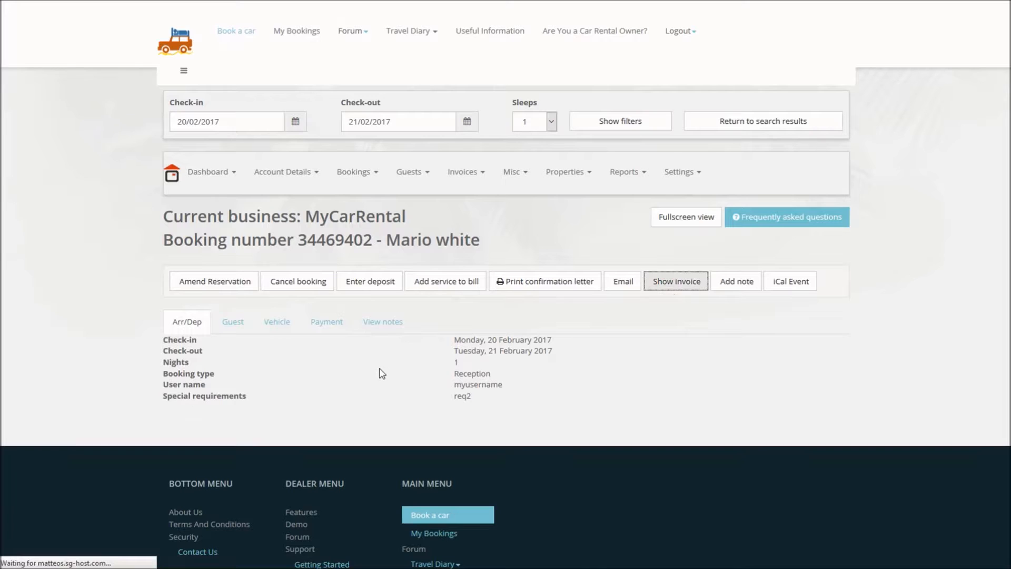
left_click(321, 328)
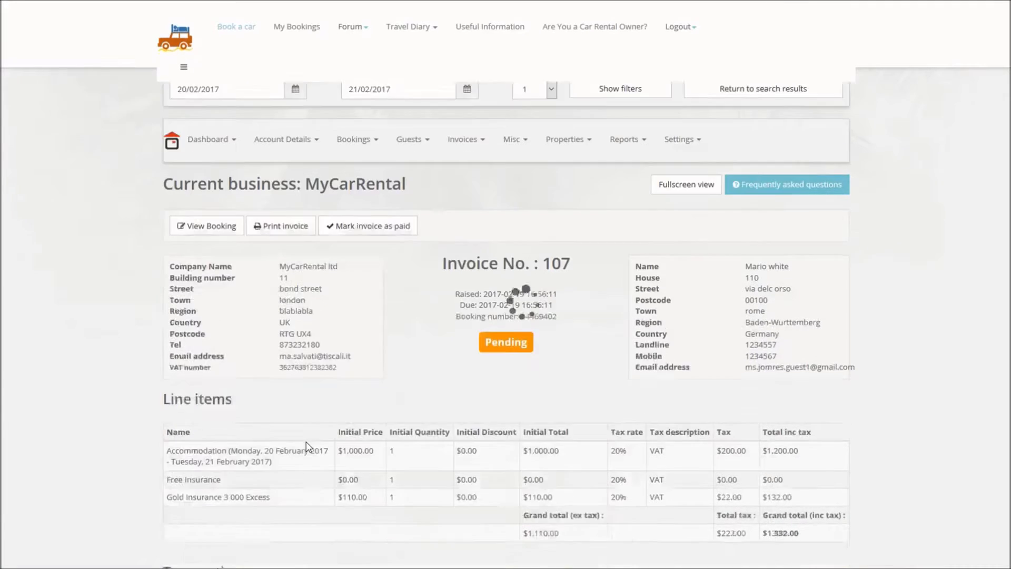
scroll(307, 446, "down", 4)
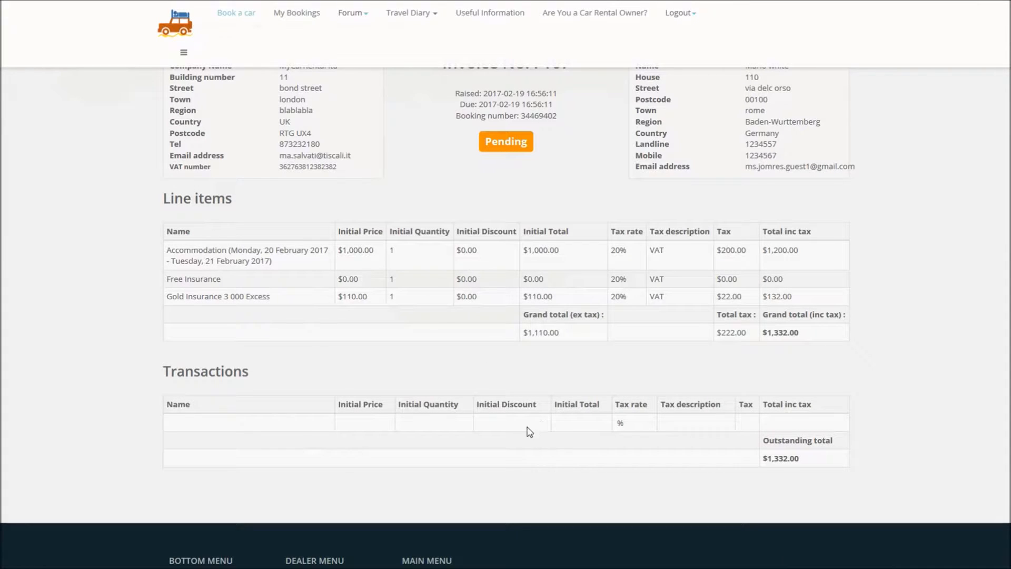
left_click_drag(337, 252, 382, 252)
left_click(382, 251)
scroll(425, 285, "up", 5)
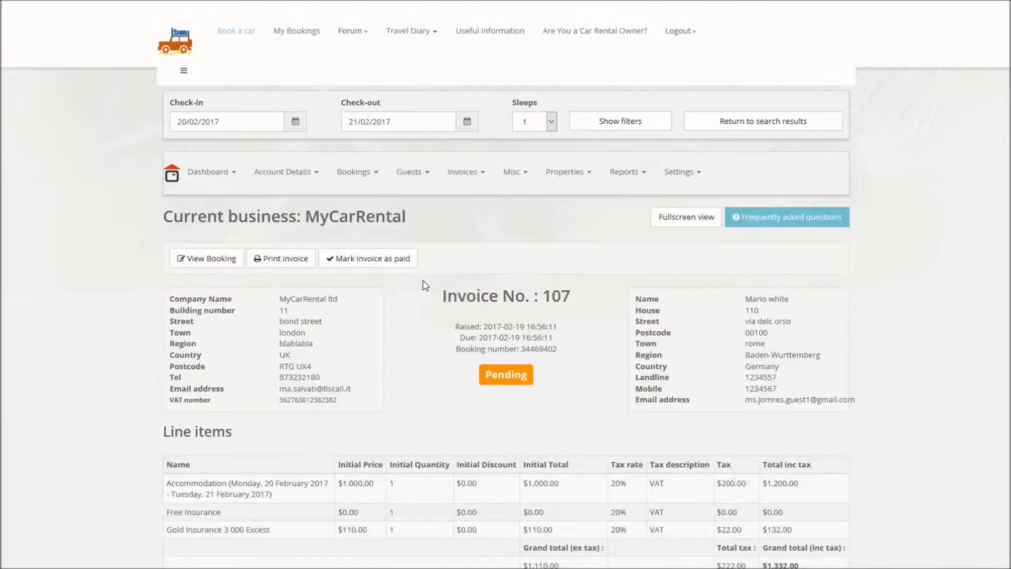
- Return to the booking from the invoice and save a deposit of 100 for it without a deposit reference
left_click(195, 258)
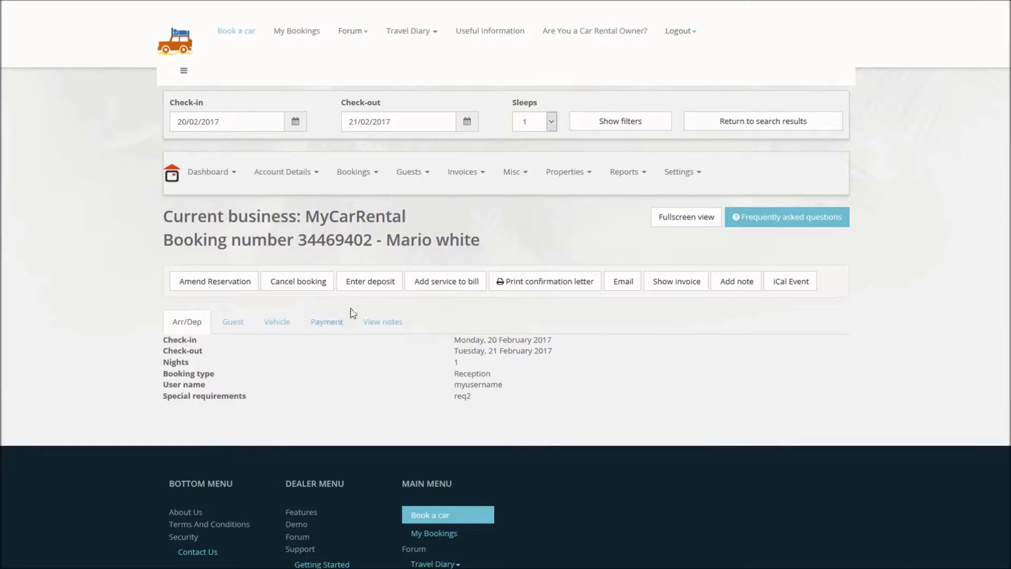
left_click(372, 285)
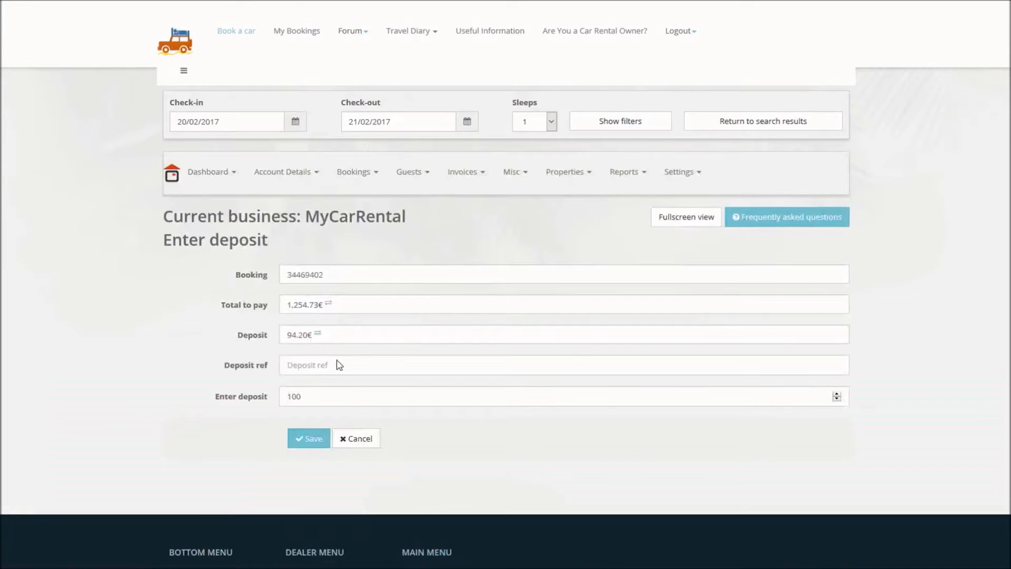
left_click(300, 445)
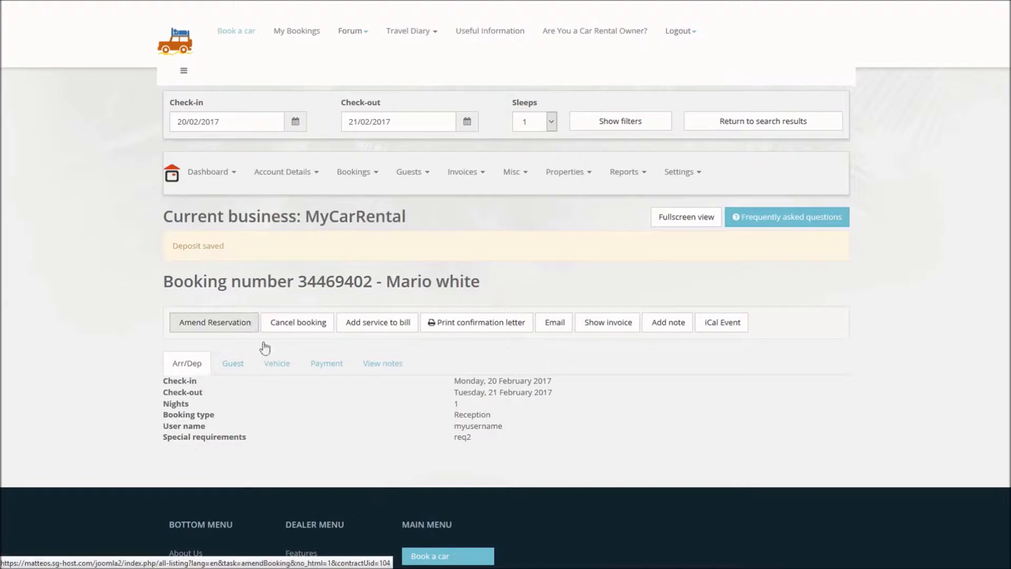
- Check the booking's payment details and the entered deposit in the transactions of its invoice
left_click(321, 364)
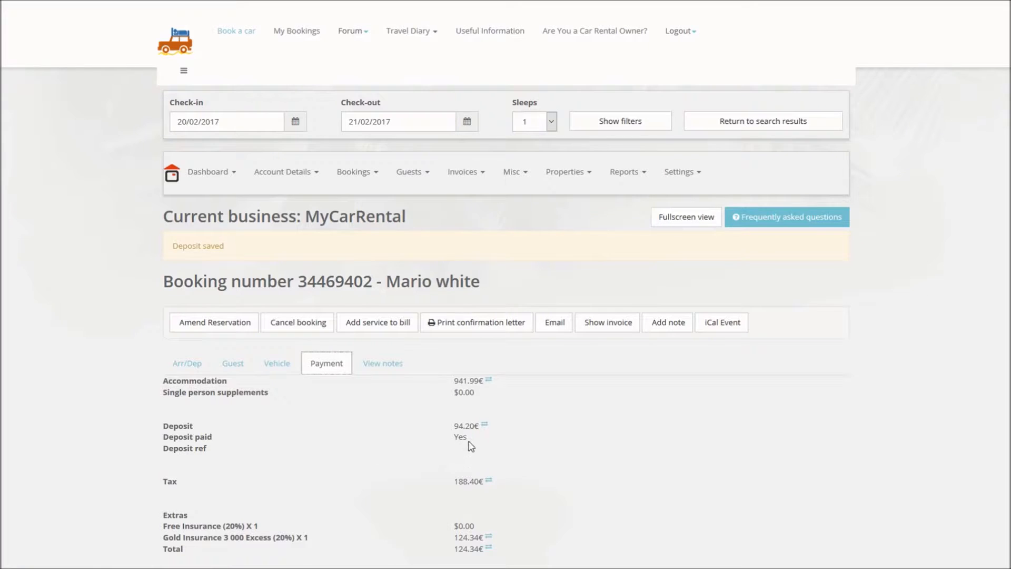
left_click(605, 332)
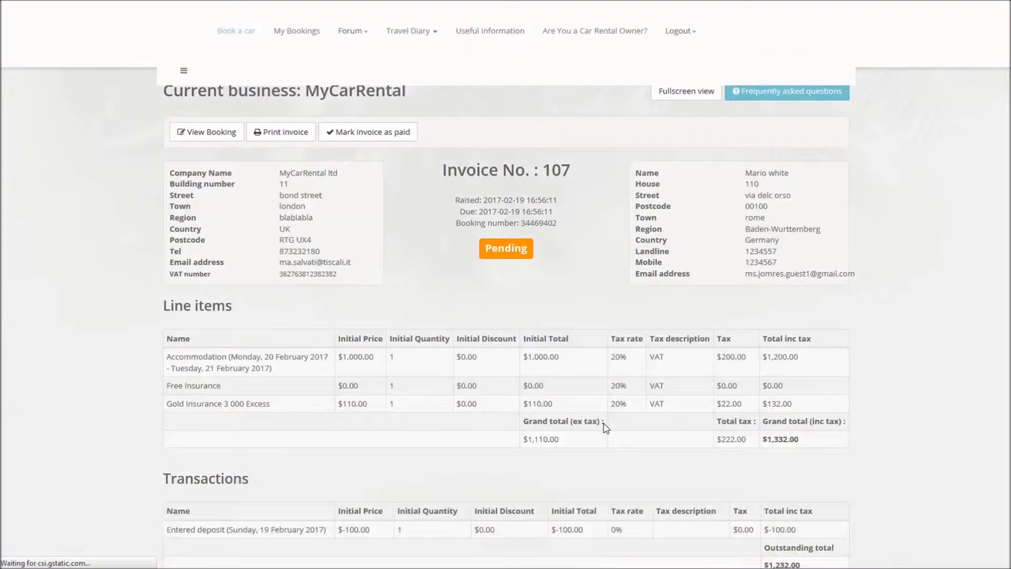
scroll(404, 420, "down", 4)
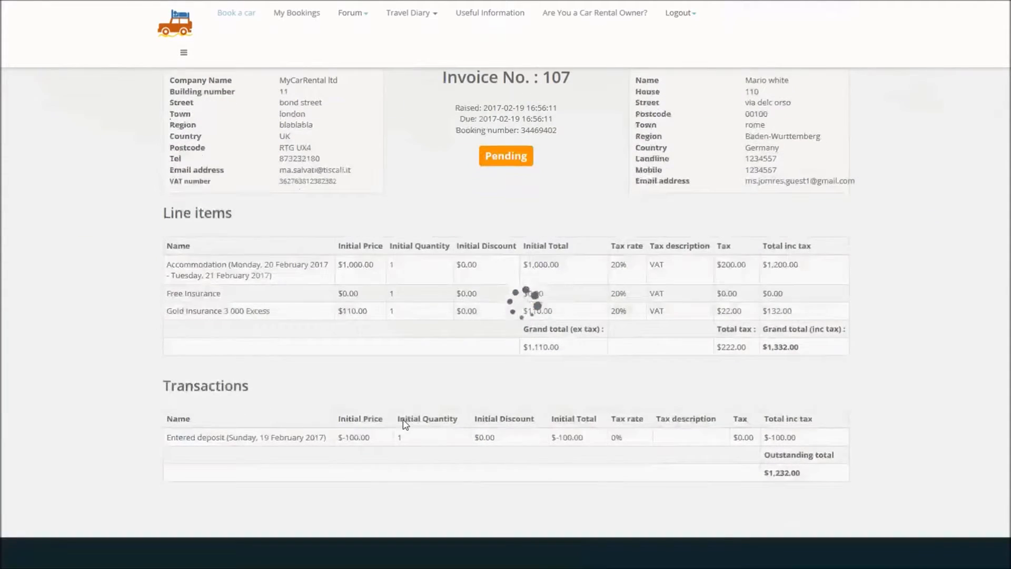
scroll(404, 420, "down", 1)
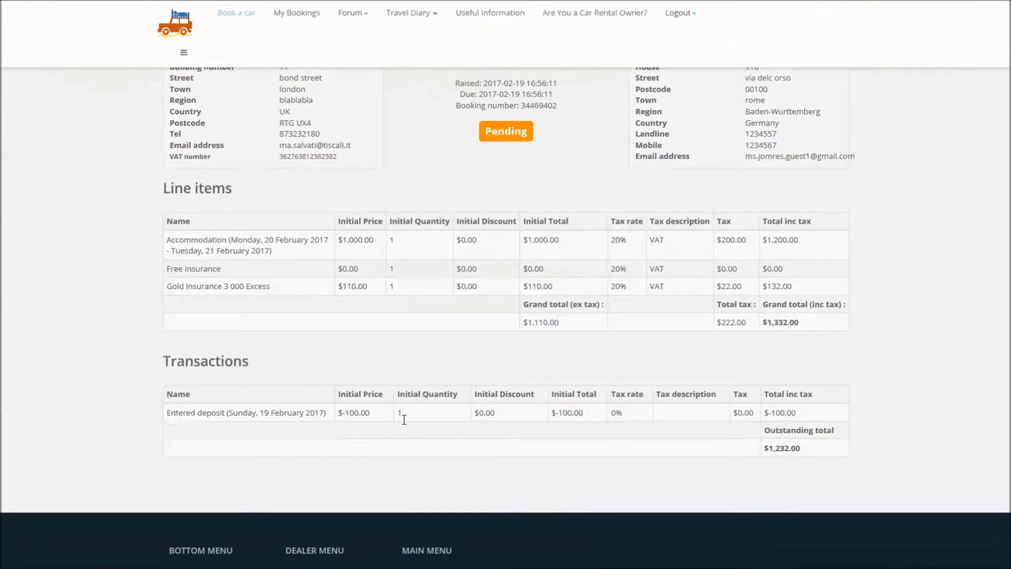
left_click_drag(179, 413, 583, 413)
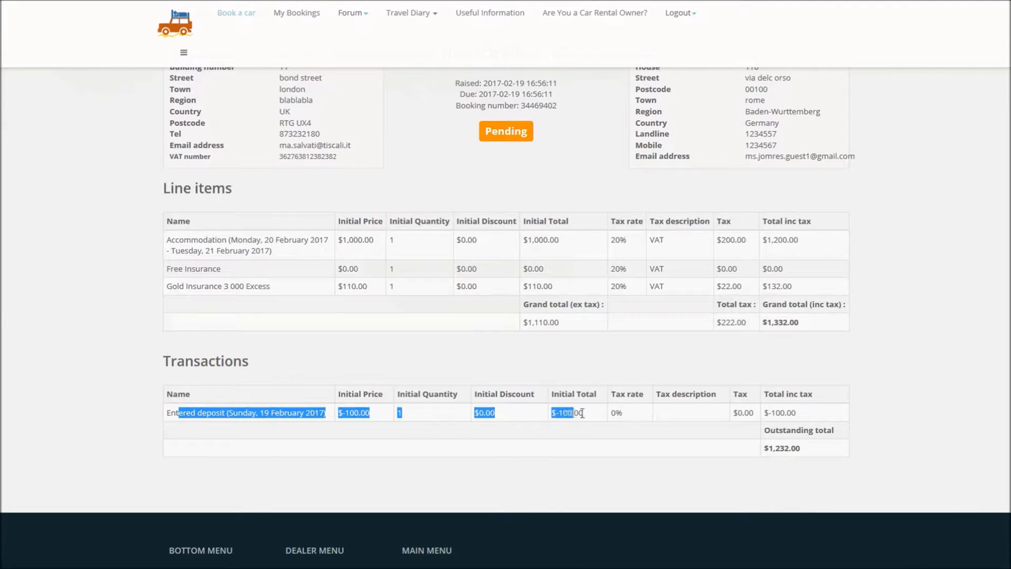
left_click(583, 413)
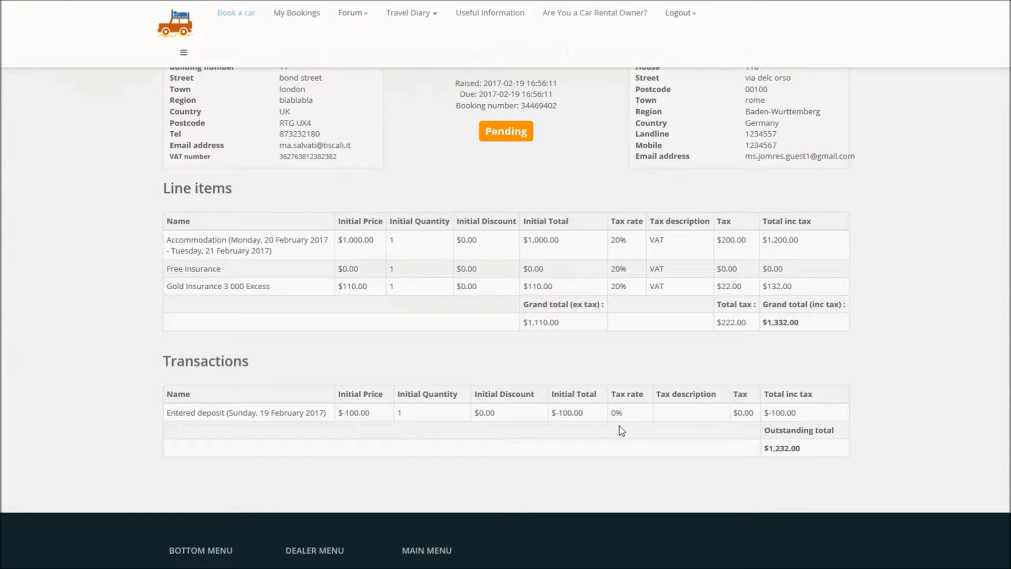
scroll(622, 431, "up", 4)
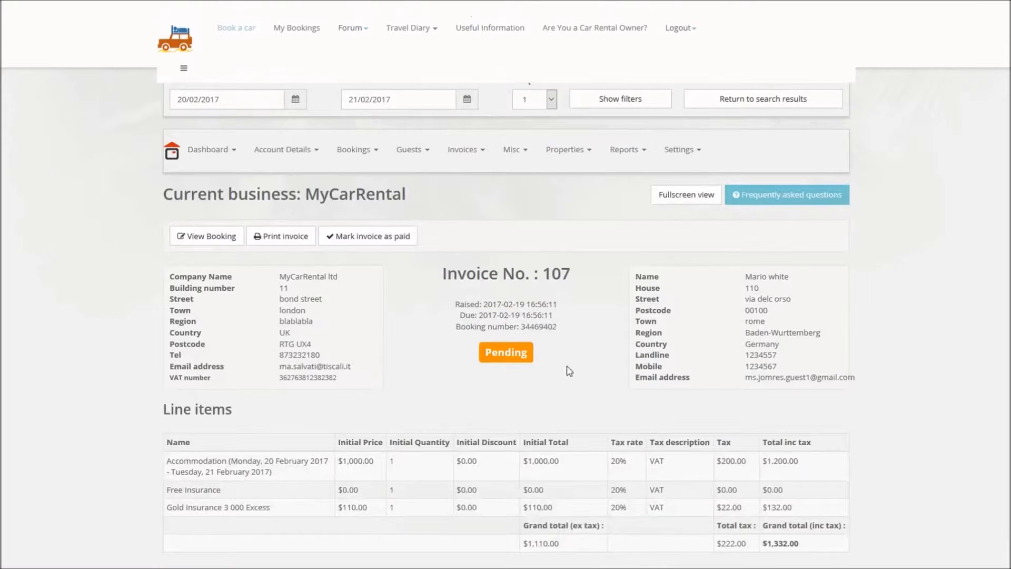
- Return to the booking and examine the deposit amount and its paid status in the payment details
left_click(200, 236)
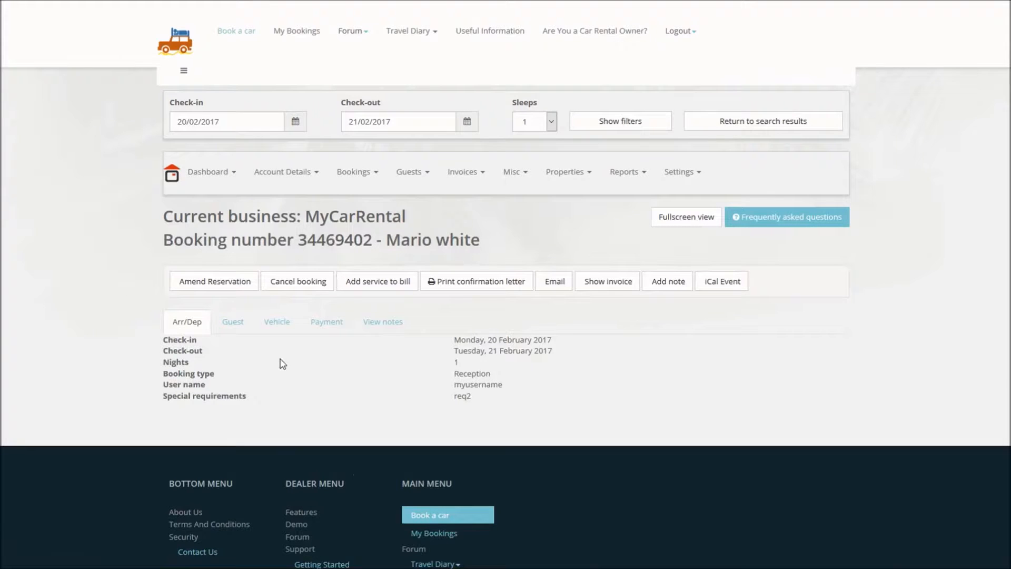
left_click(319, 330)
left_click_drag(162, 389, 509, 382)
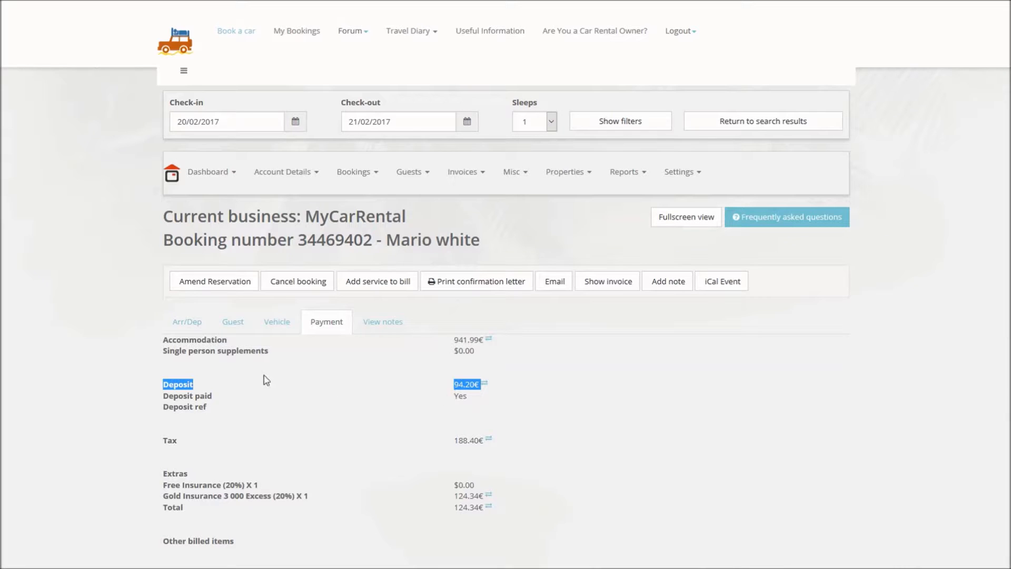
left_click(163, 383)
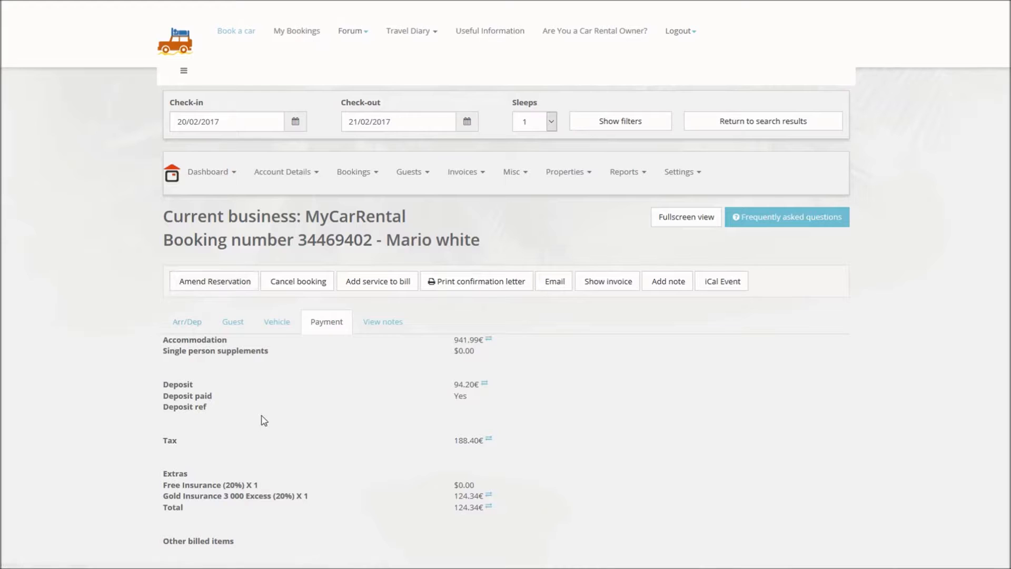
double_click(459, 396)
left_click(453, 383)
left_click_drag(453, 383, 480, 385)
- Review the booking's vehicle, guest and arrival/departure details, and its payment breakdown down to the remainder to pay
left_click(275, 322)
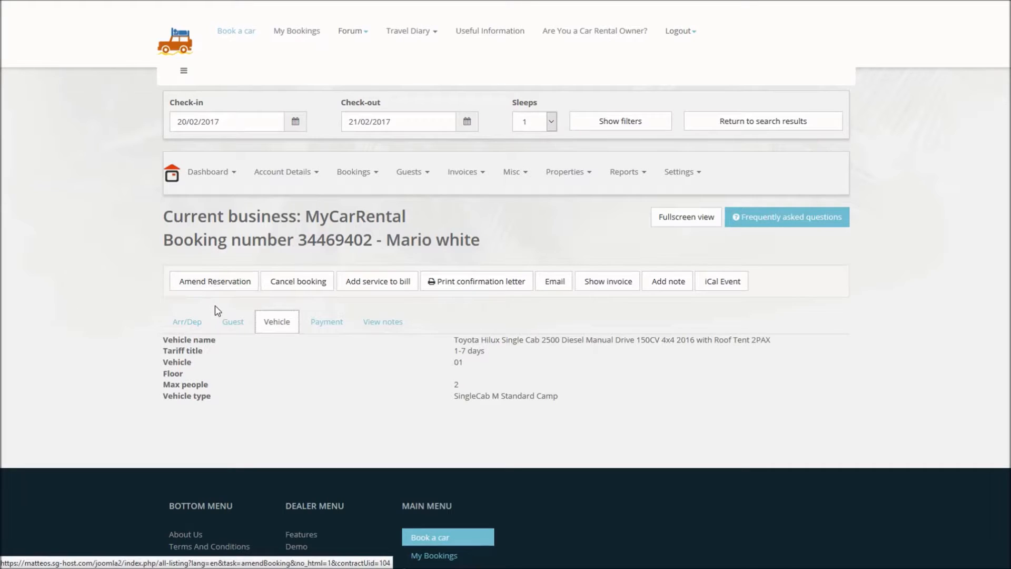
left_click(235, 327)
left_click(192, 323)
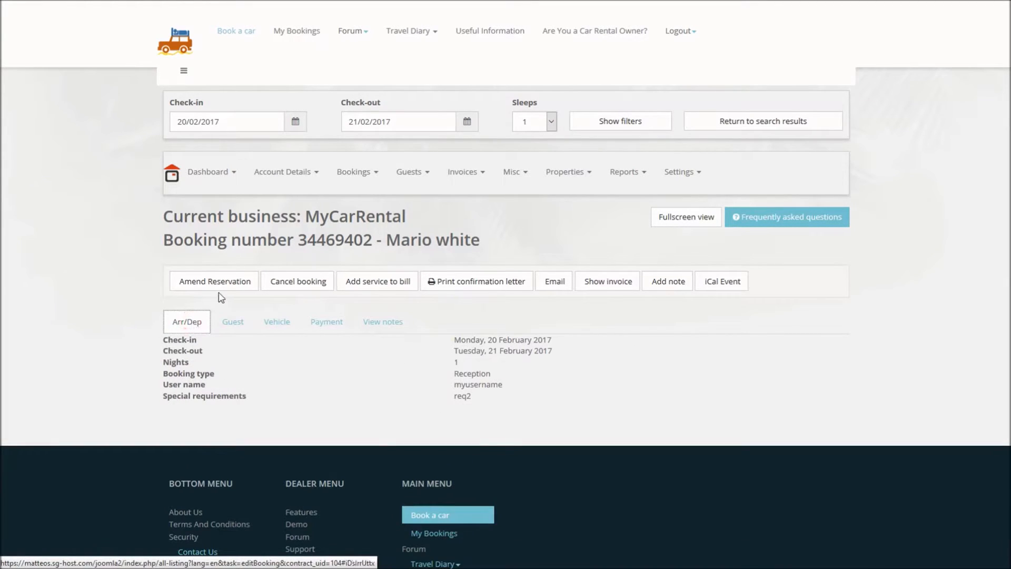
left_click(323, 322)
scroll(280, 412, "down", 1)
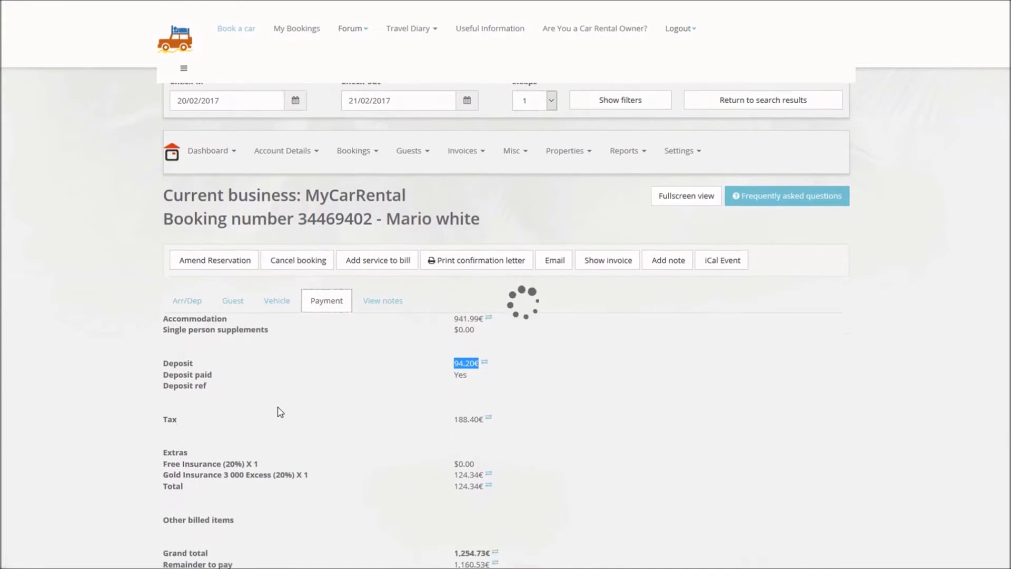
scroll(280, 412, "down", 1)
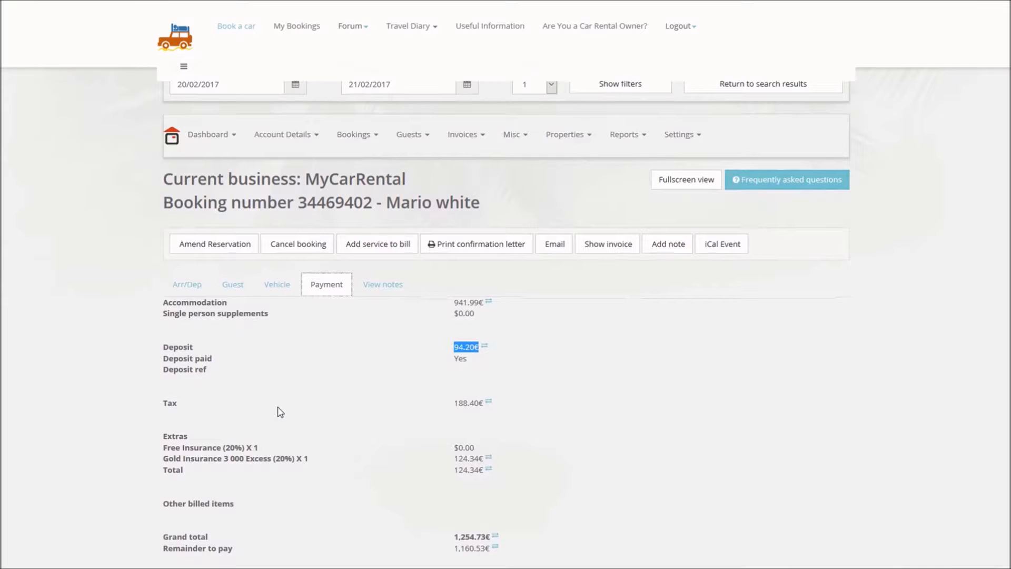
scroll(280, 412, "down", 1)
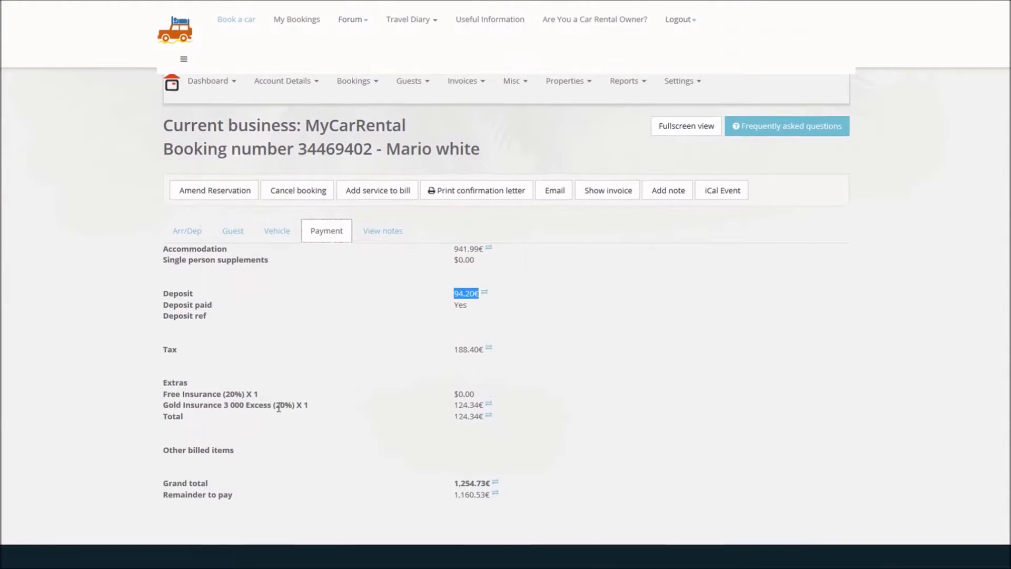
scroll(280, 412, "up", 1)
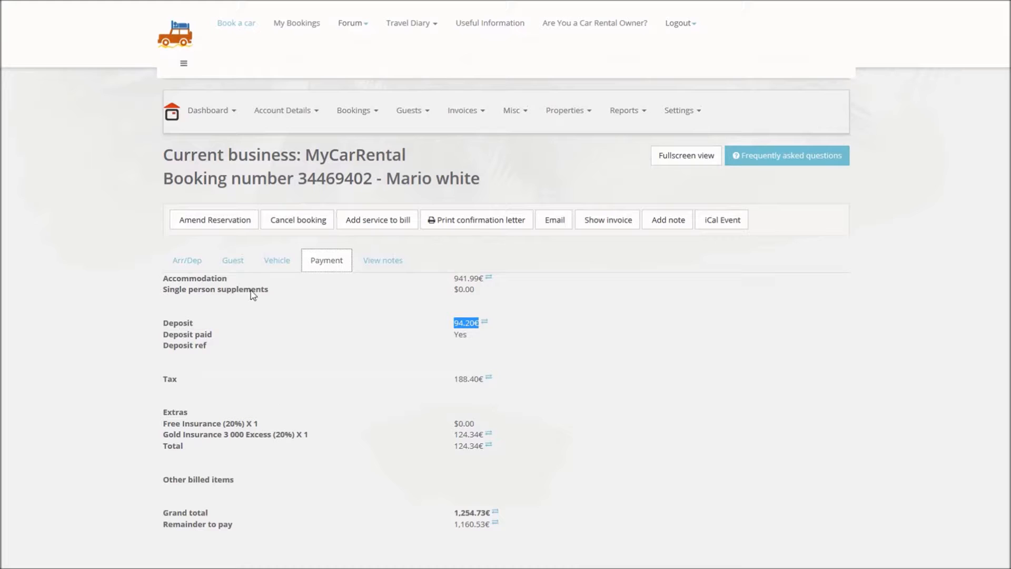
- Start amending the reservation again and select the SingleCab M Standard Camp vehicle
left_click(226, 226)
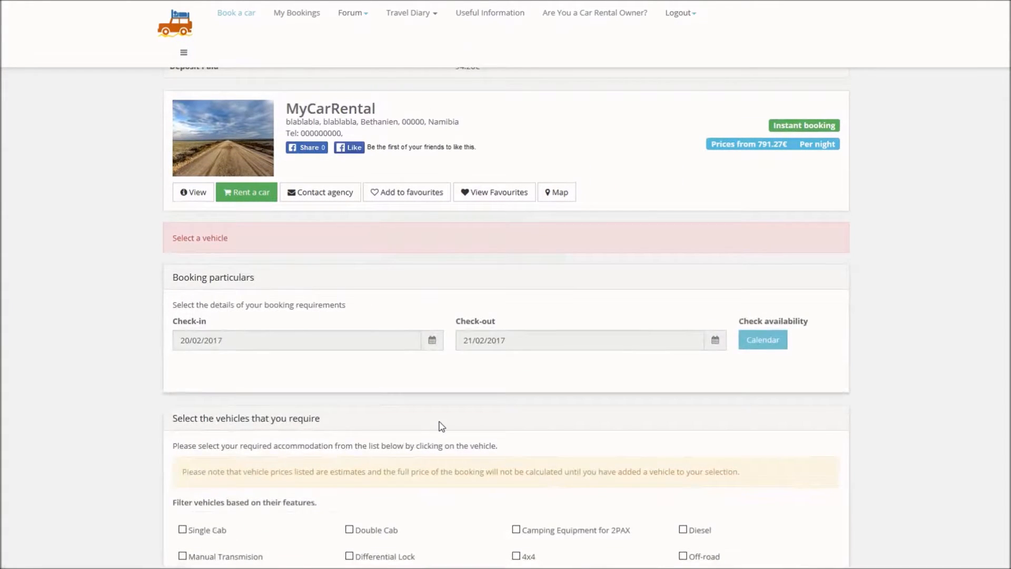
scroll(440, 423, "down", 5)
scroll(441, 421, "down", 5)
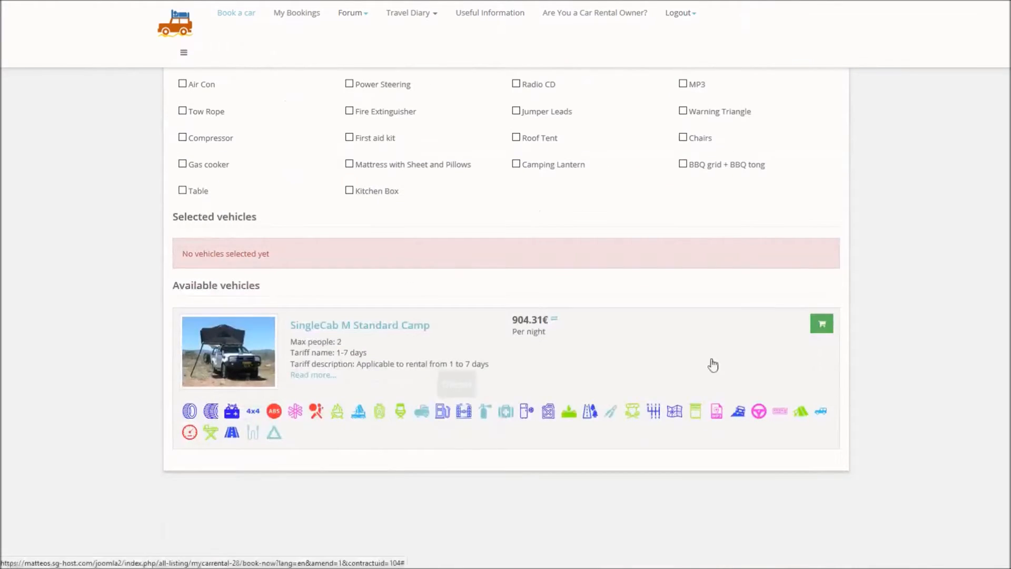
left_click(822, 328)
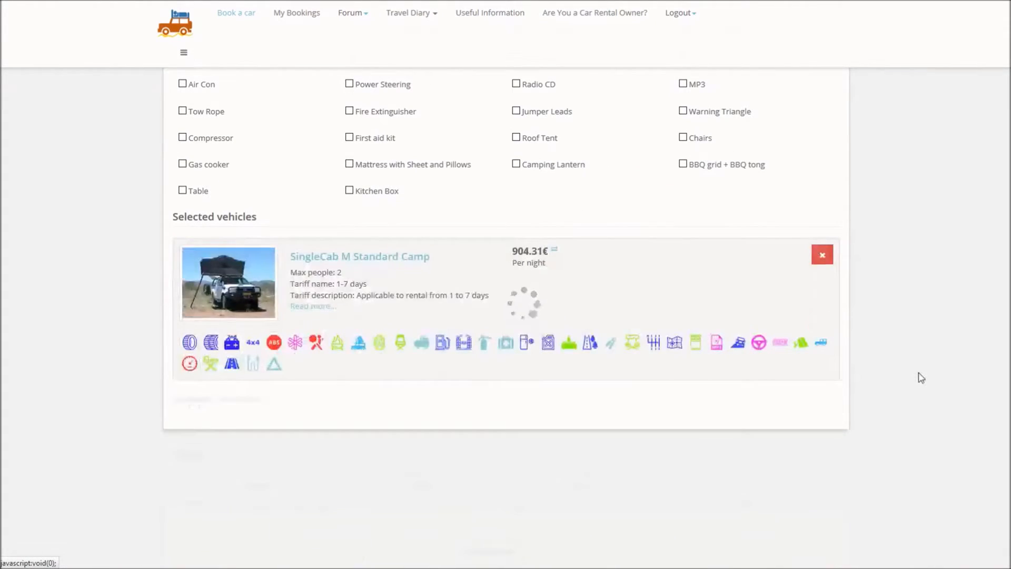
- Add the DayTrip1 activity to the reservation's services for 1 adult
scroll(920, 377, "down", 5)
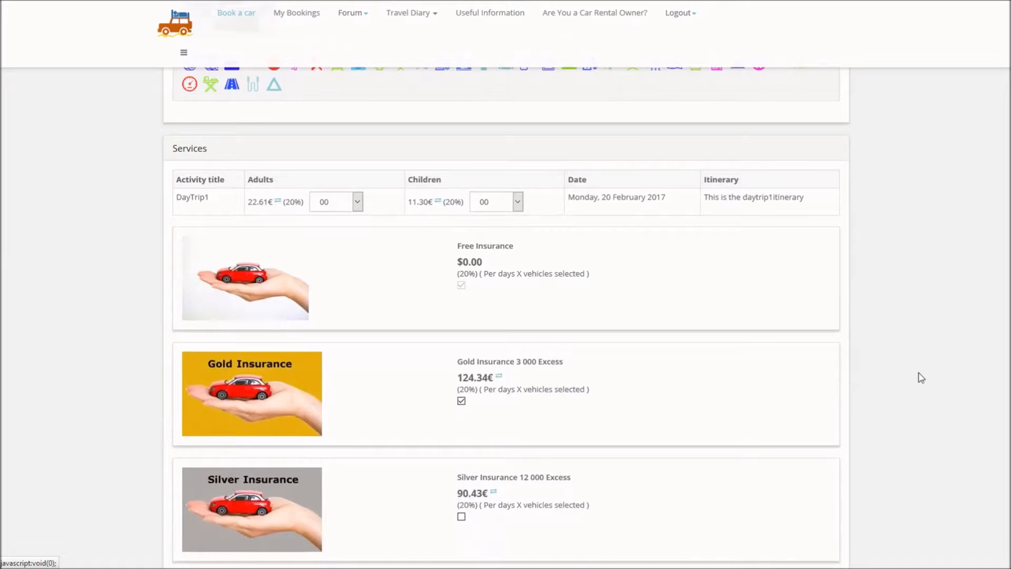
left_click(357, 203)
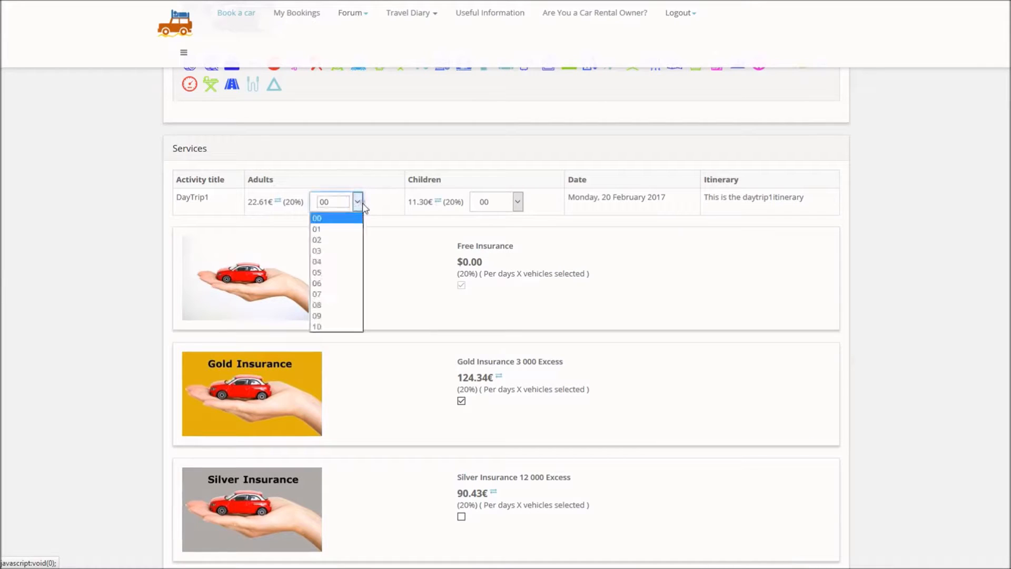
left_click(339, 229)
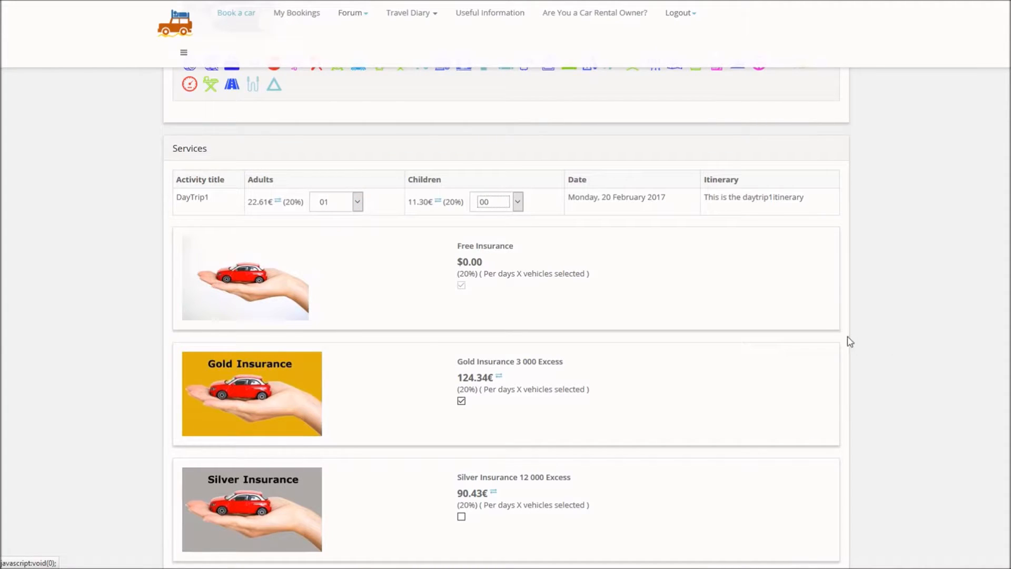
- Override the deposit with 100, leaving the accommodation total override blank, and save the override
scroll(853, 341, "down", 7)
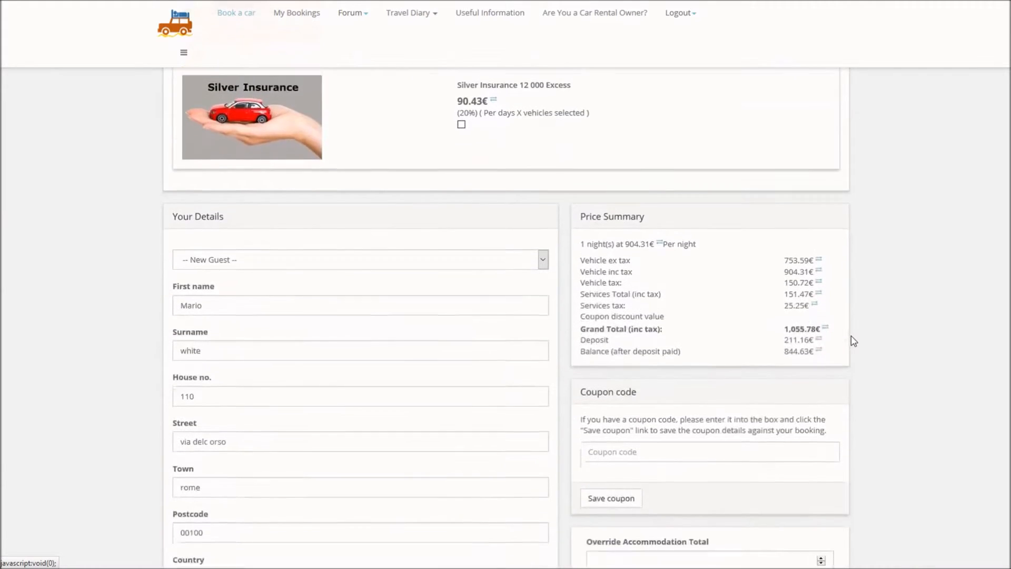
scroll(854, 341, "down", 4)
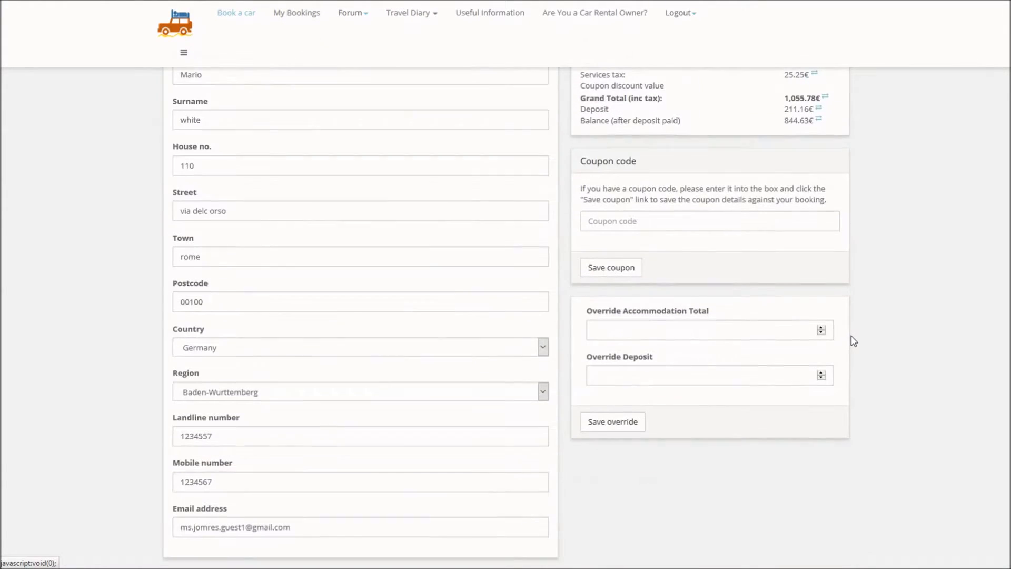
left_click(671, 334)
scroll(672, 336, "up", 2)
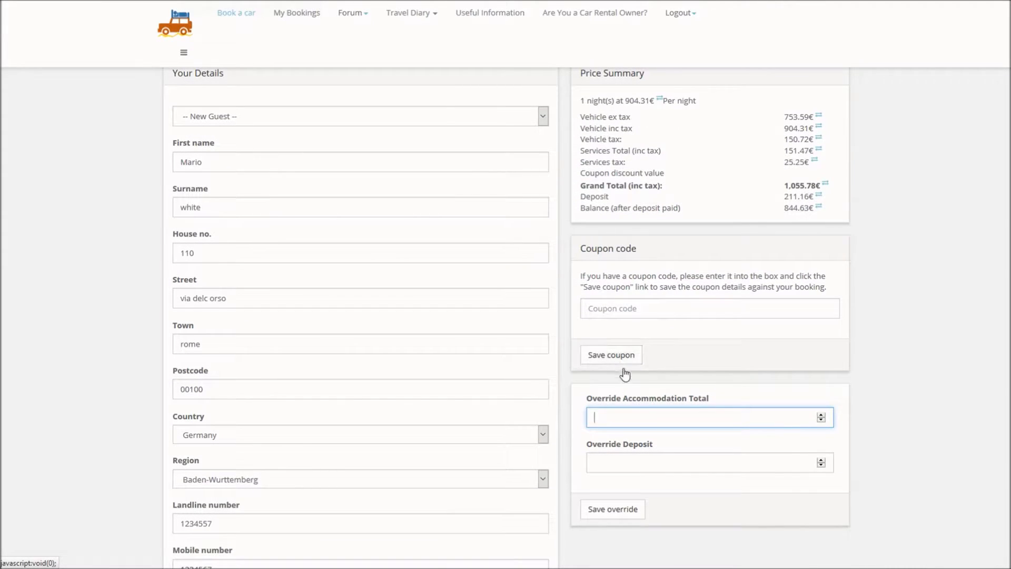
left_click(669, 468)
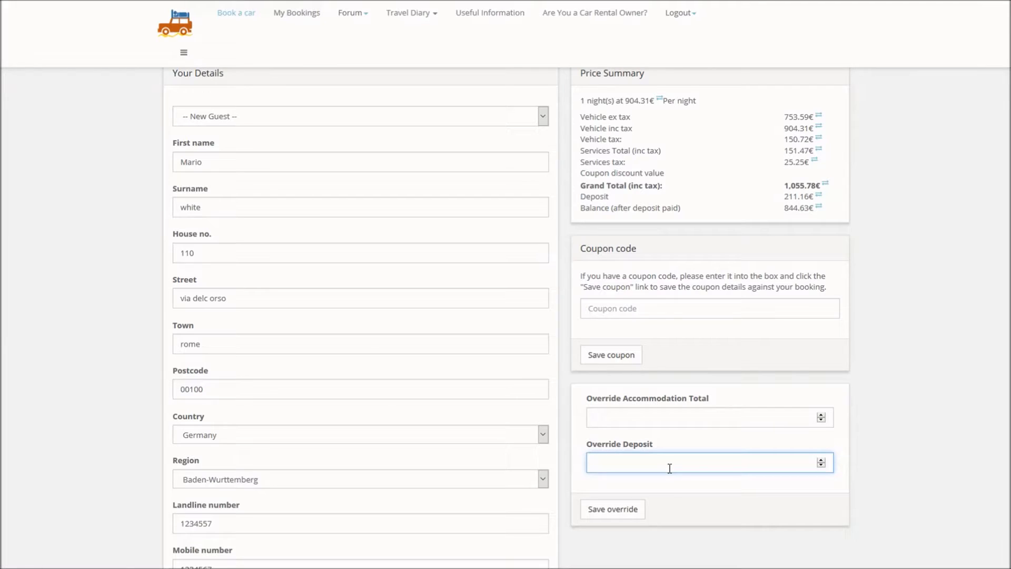
type("199")
key("BackSpace")
key("BackSpace")
type("00")
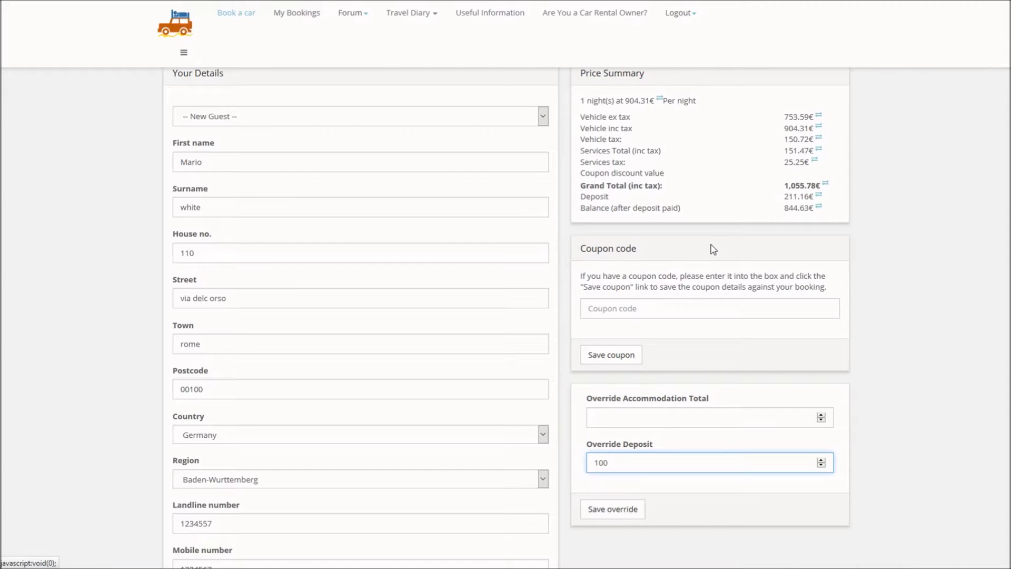
left_click(620, 510)
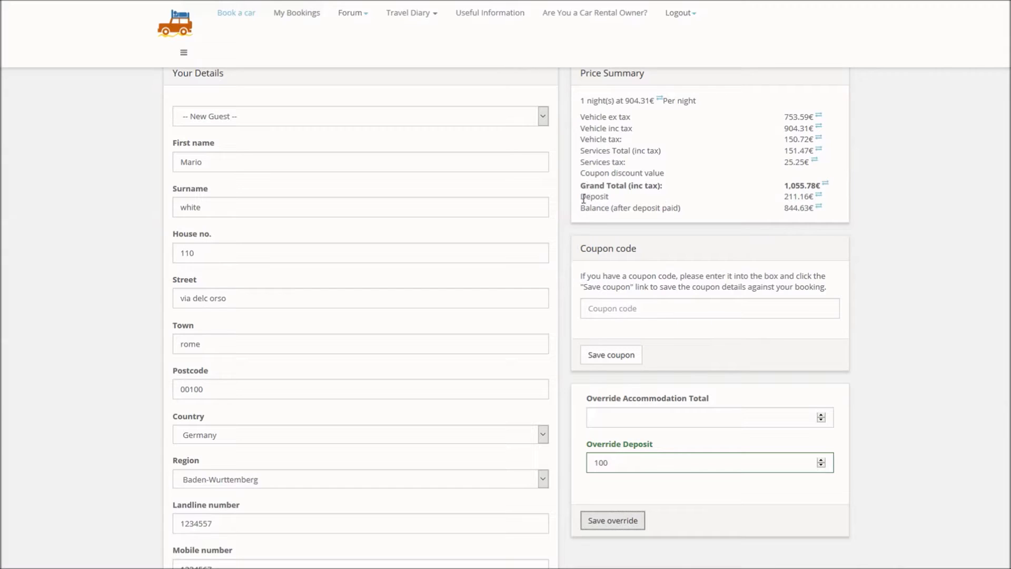
- Check the deposit in the price summary and save the deposit override of 100 again
left_click_drag(584, 197, 827, 201)
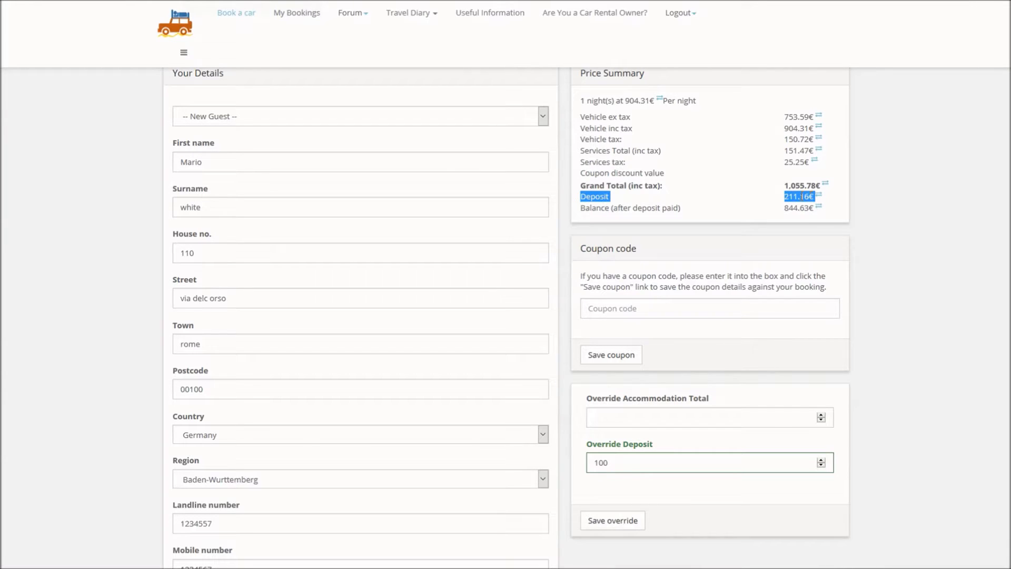
mouse_move(819, 200)
left_click(662, 465)
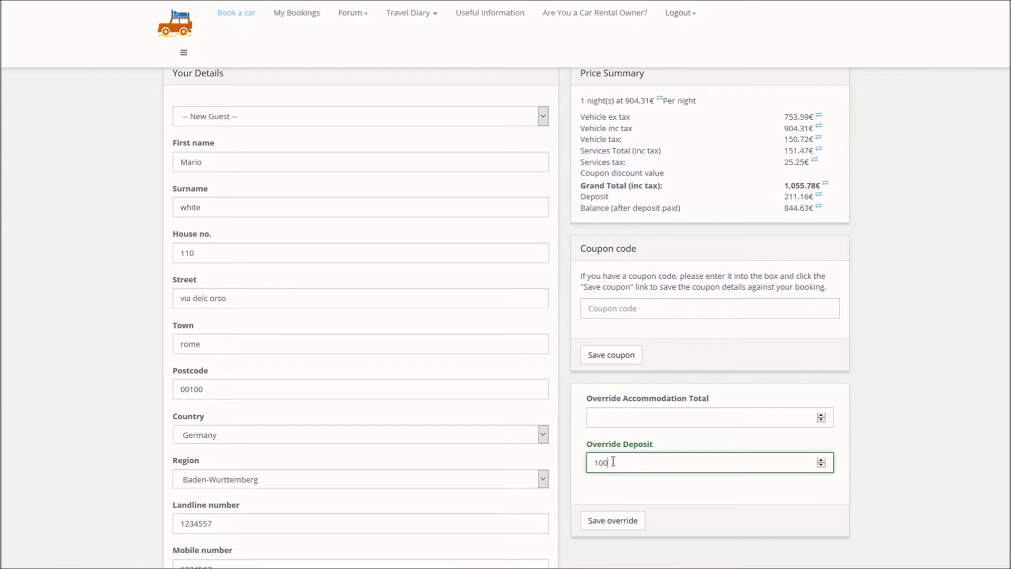
left_click(611, 523)
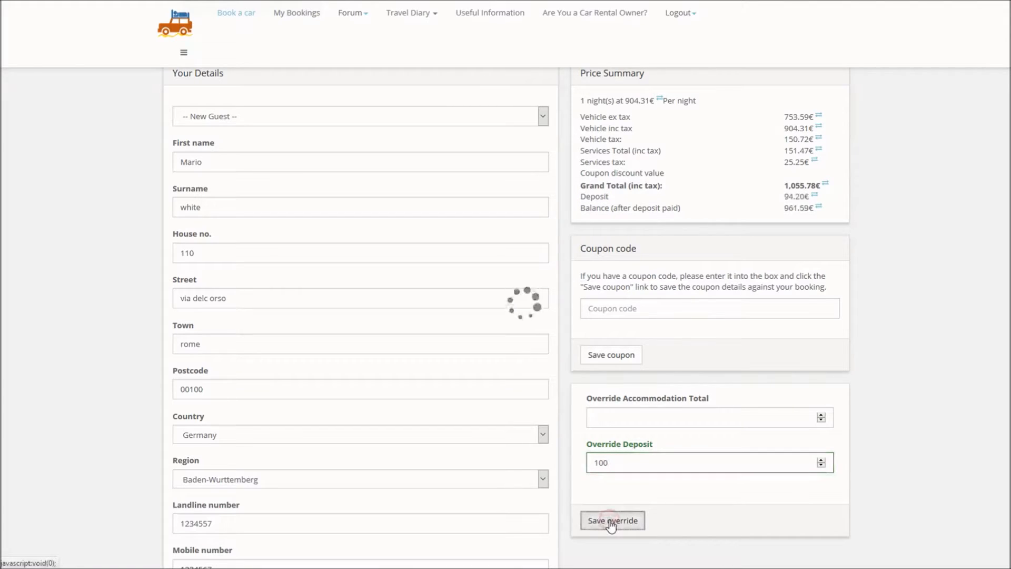
- Review the amended booking, agree to the policies and disclaimers, and confirm the booking
scroll(680, 515, "down", 5)
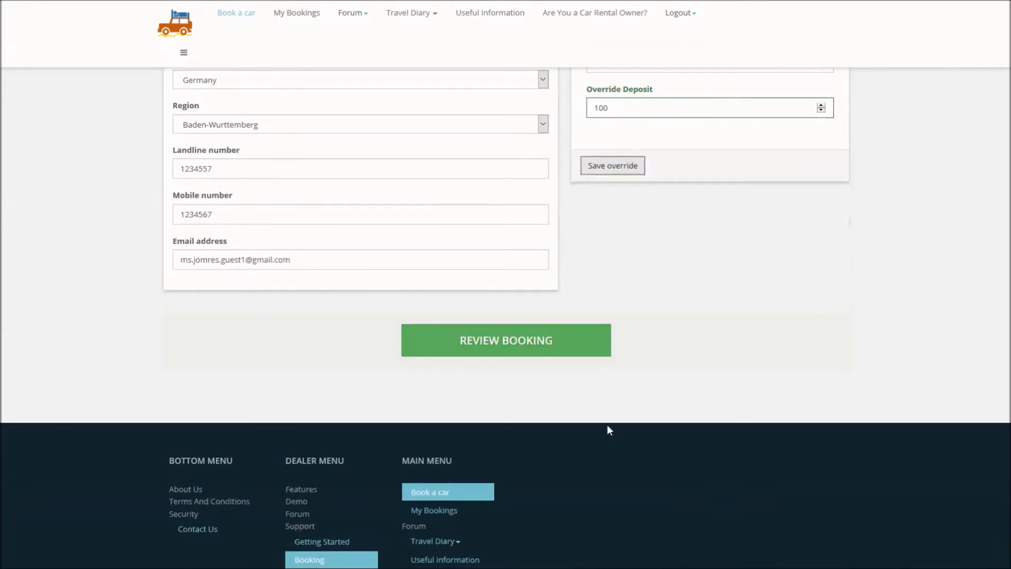
left_click(529, 345)
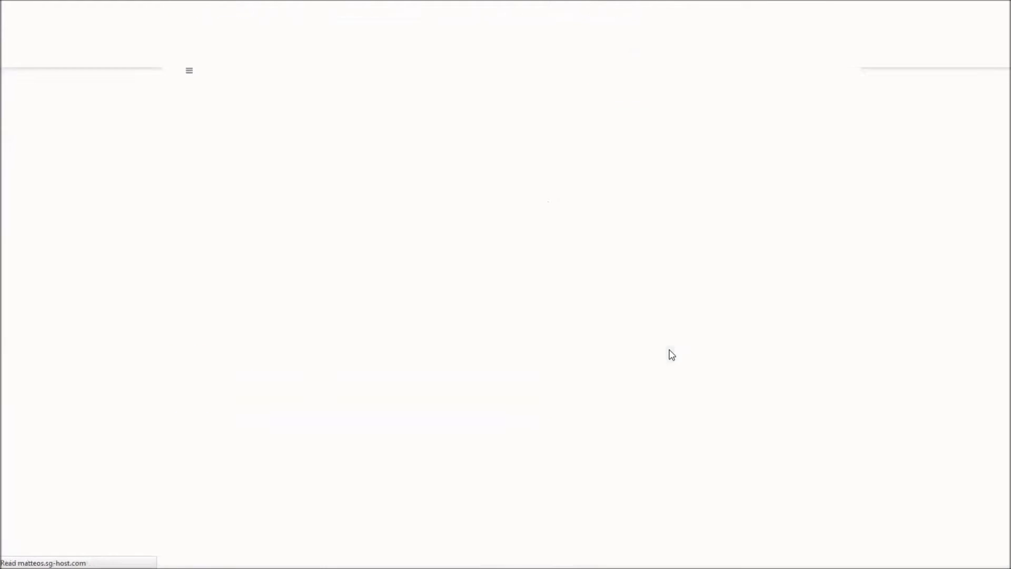
scroll(672, 355, "down", 5)
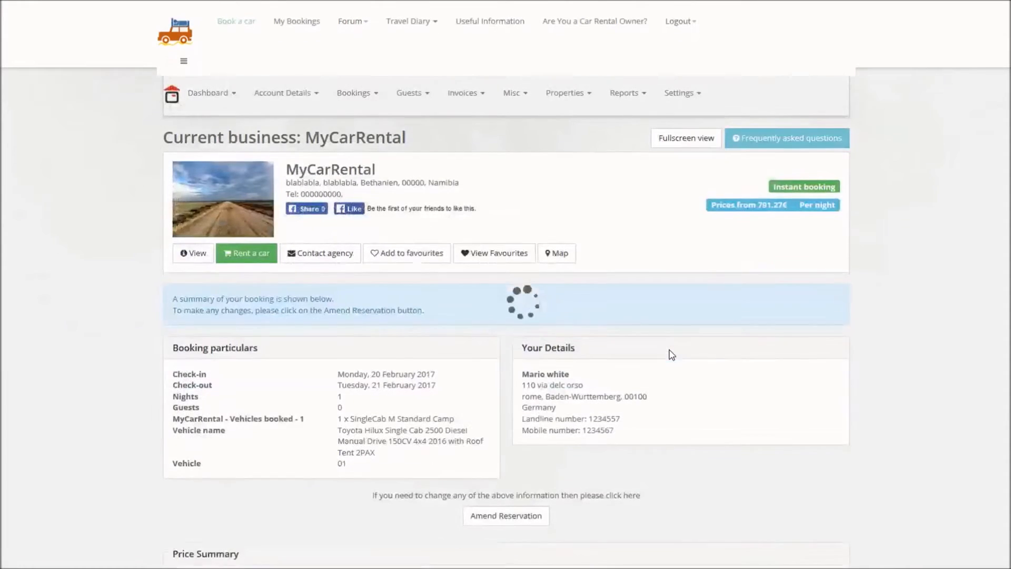
scroll(672, 355, "down", 1)
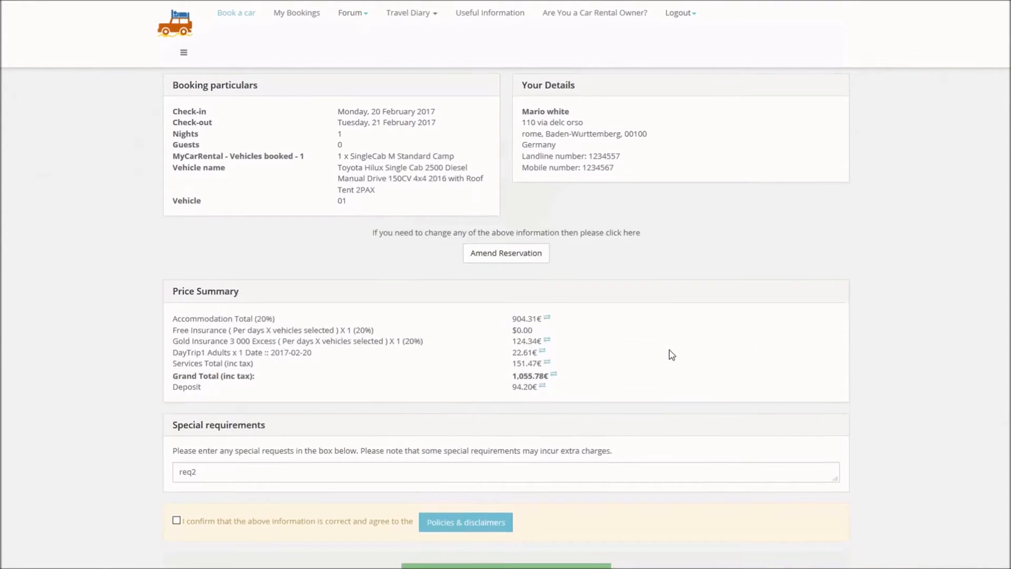
scroll(670, 355, "down", 2)
left_click(177, 419)
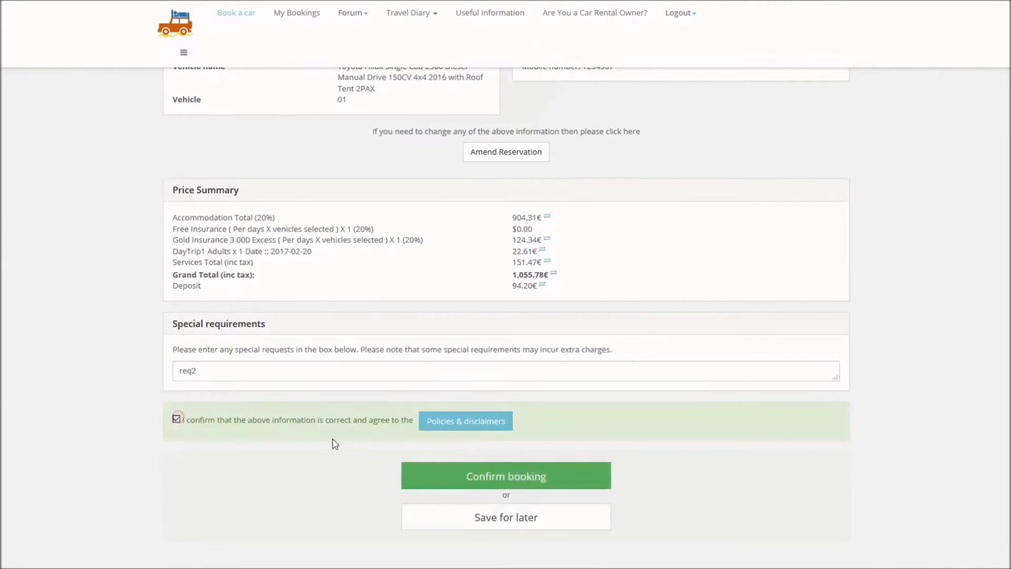
left_click(436, 471)
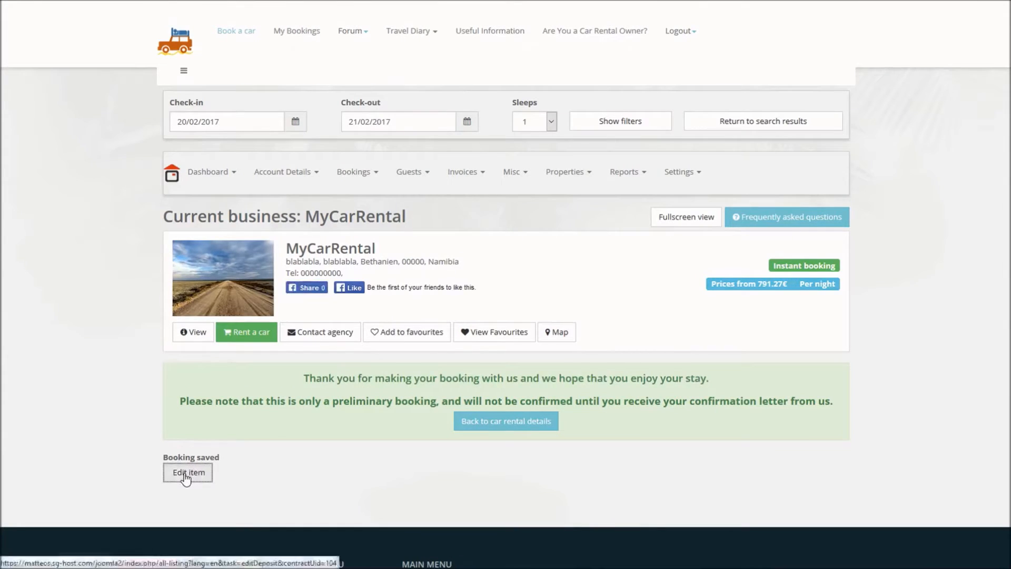
- Leave the saved booking's deposit entry without saving and examine the deposit and other transactions on its invoice
left_click(185, 472)
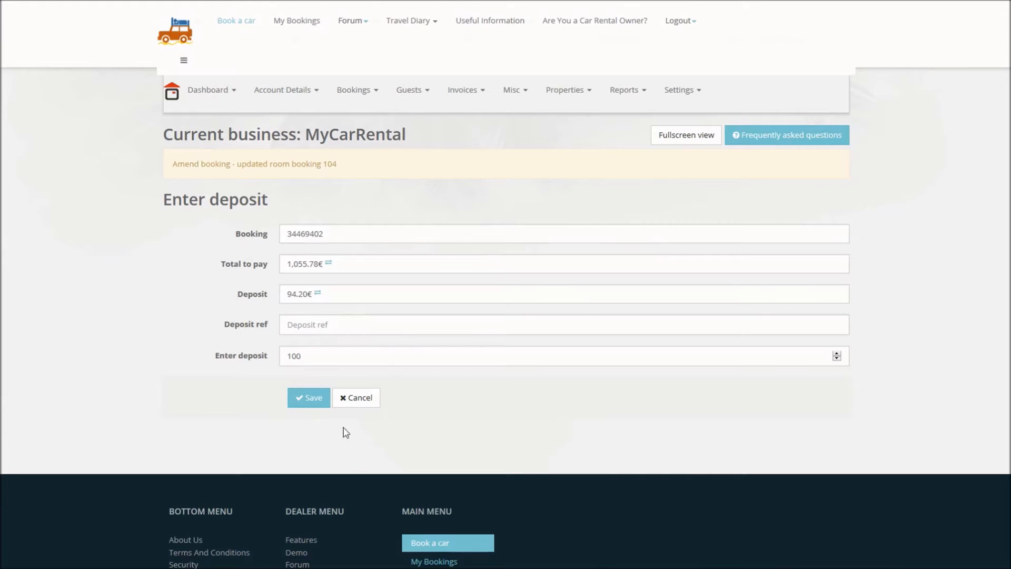
left_click(367, 405)
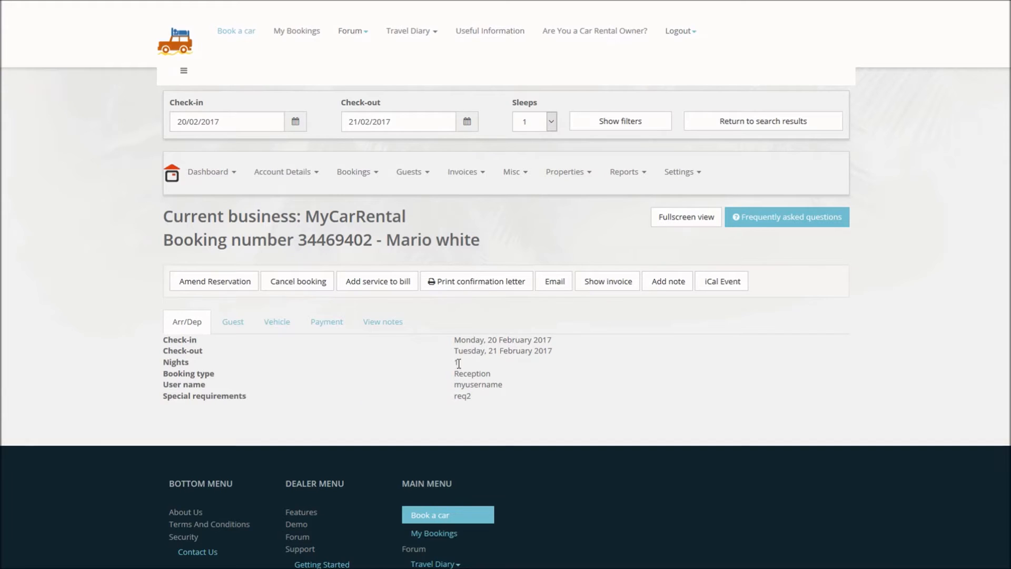
left_click(603, 284)
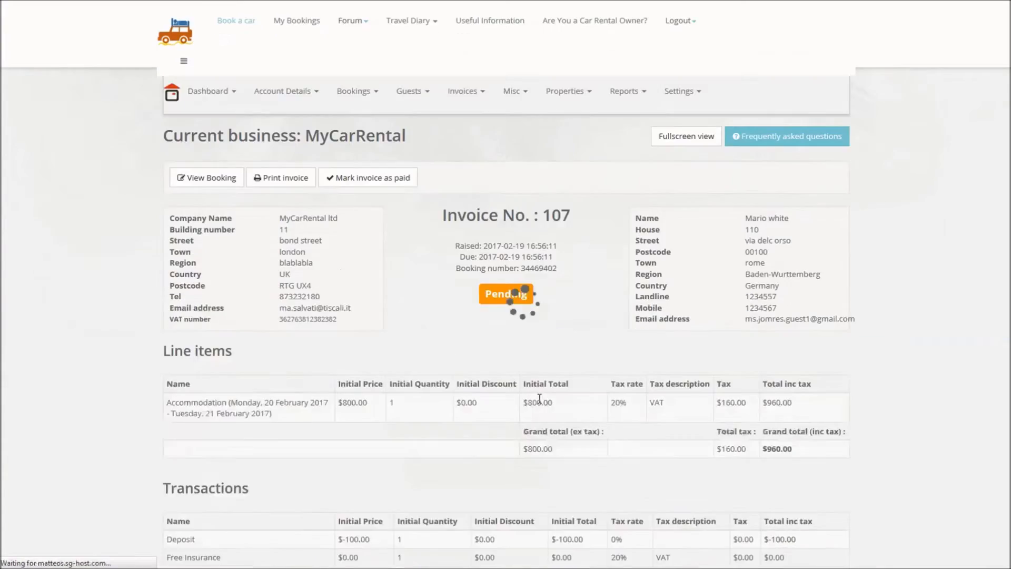
scroll(539, 399, "down", 4)
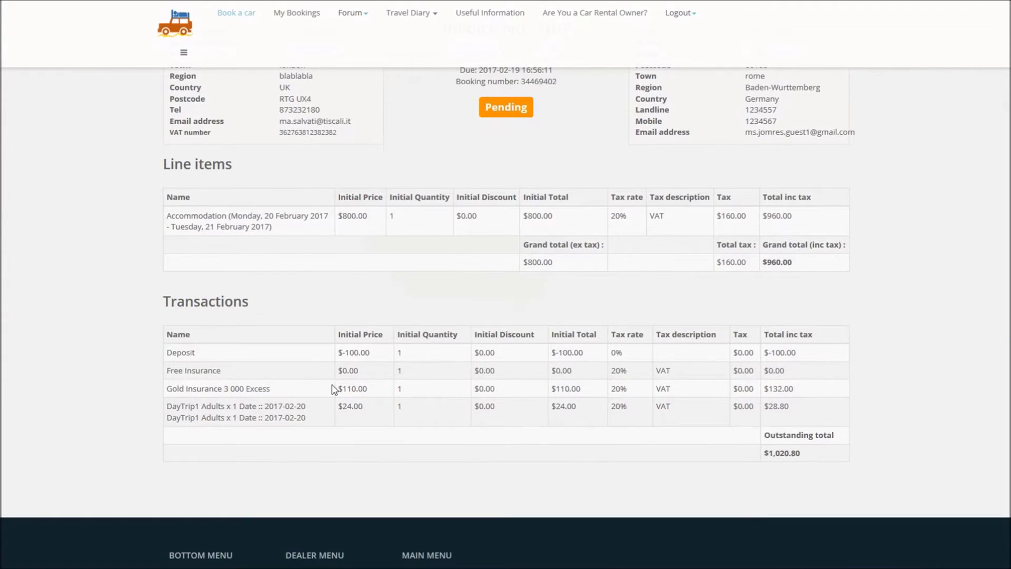
left_click_drag(345, 351, 380, 356)
scroll(636, 311, "up", 2)
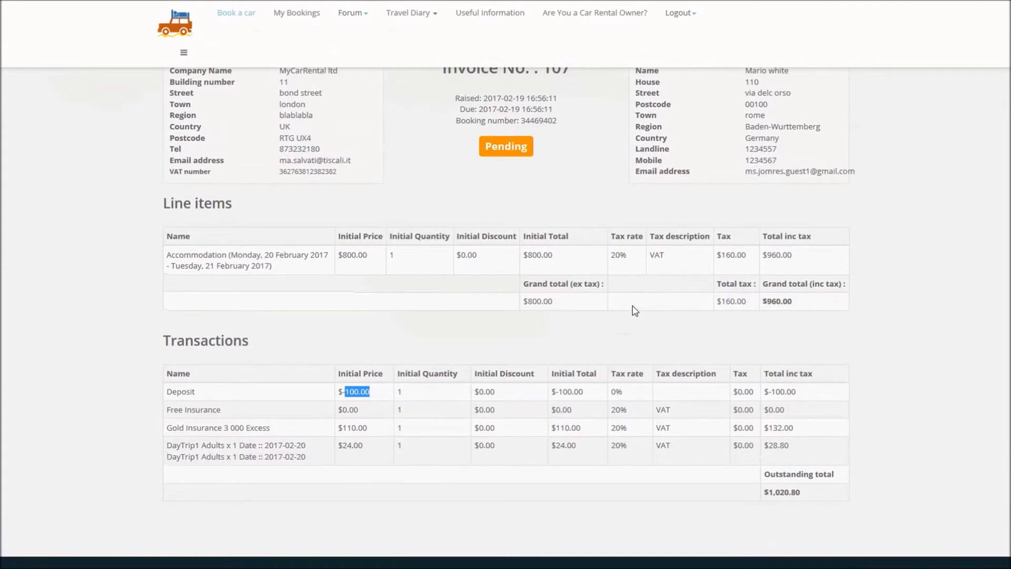
scroll(635, 311, "up", 1)
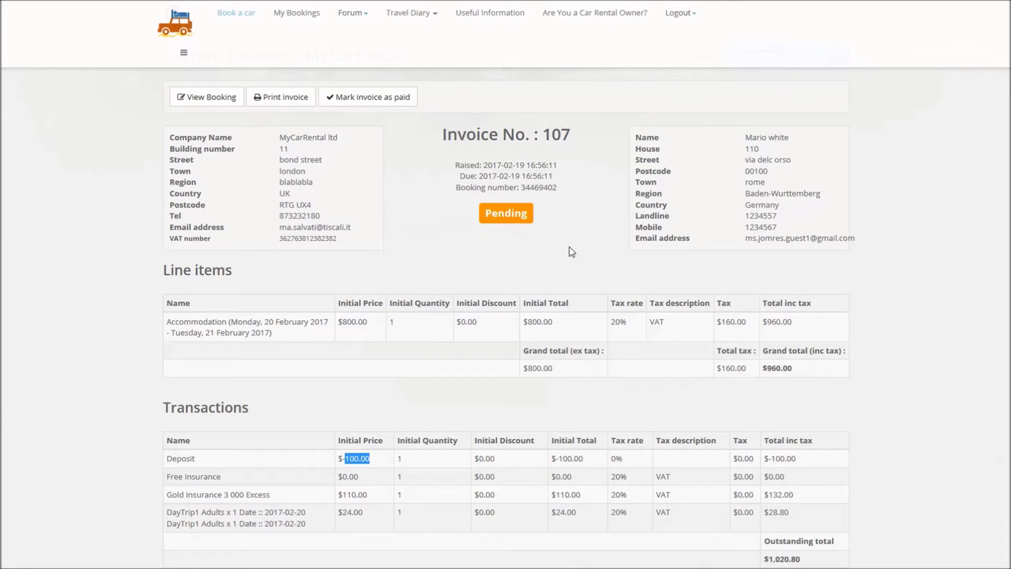
scroll(572, 252, "down", 1)
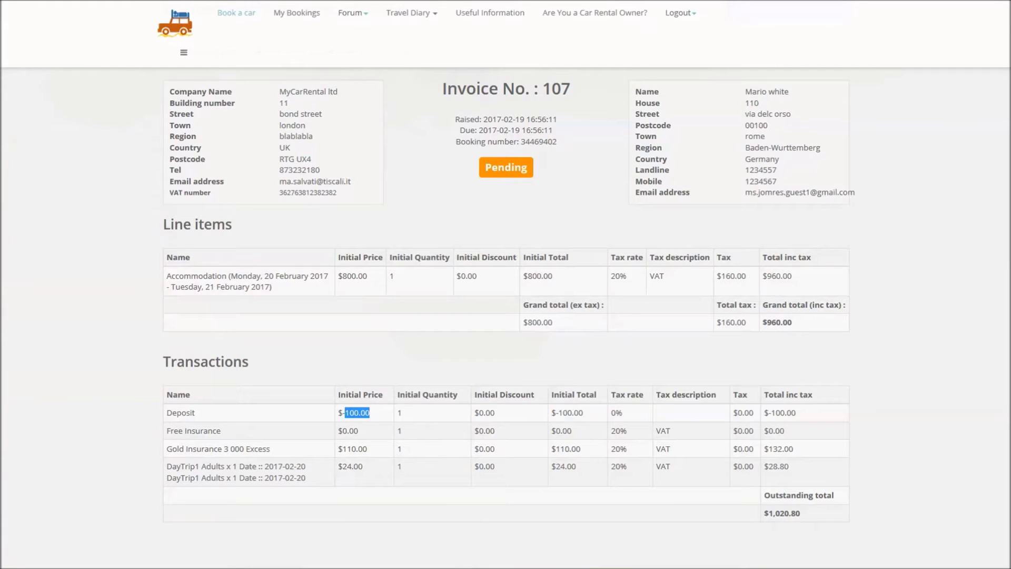
scroll(106, 273, "up", 4)
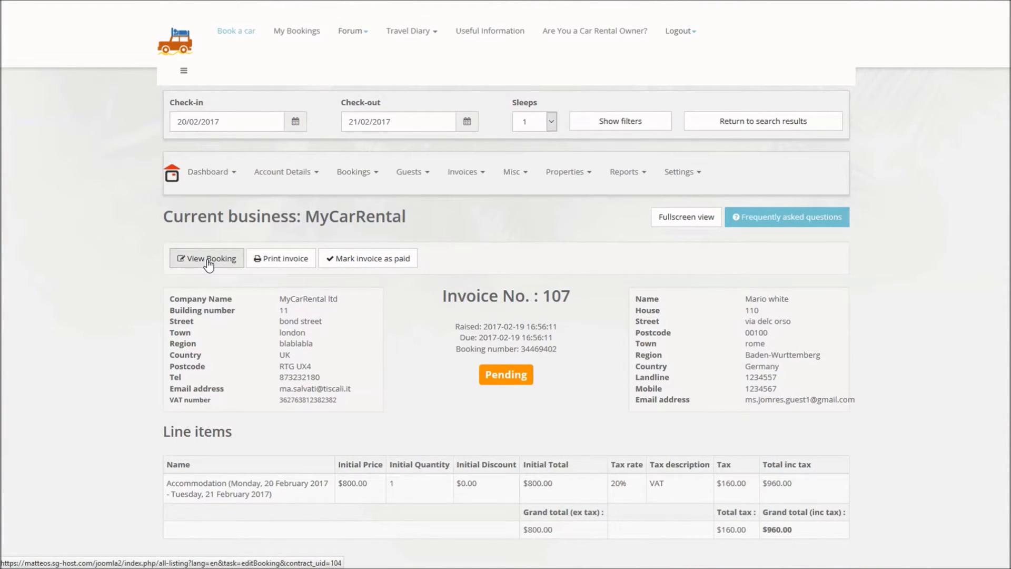
- Return to the booking, email its confirmation to the guest, and switch to Gmail to open the booking message
left_click(210, 263)
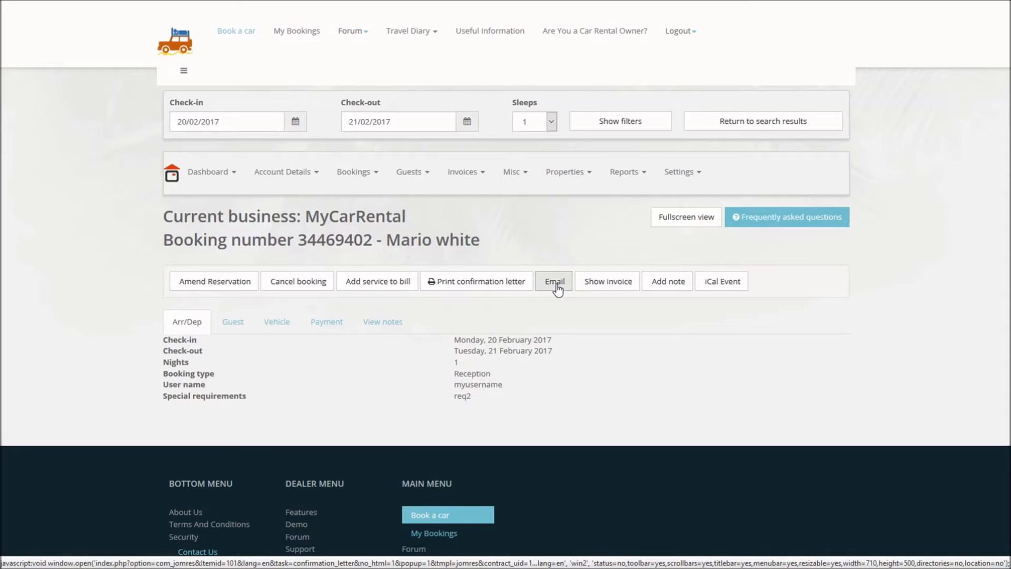
left_click(557, 288)
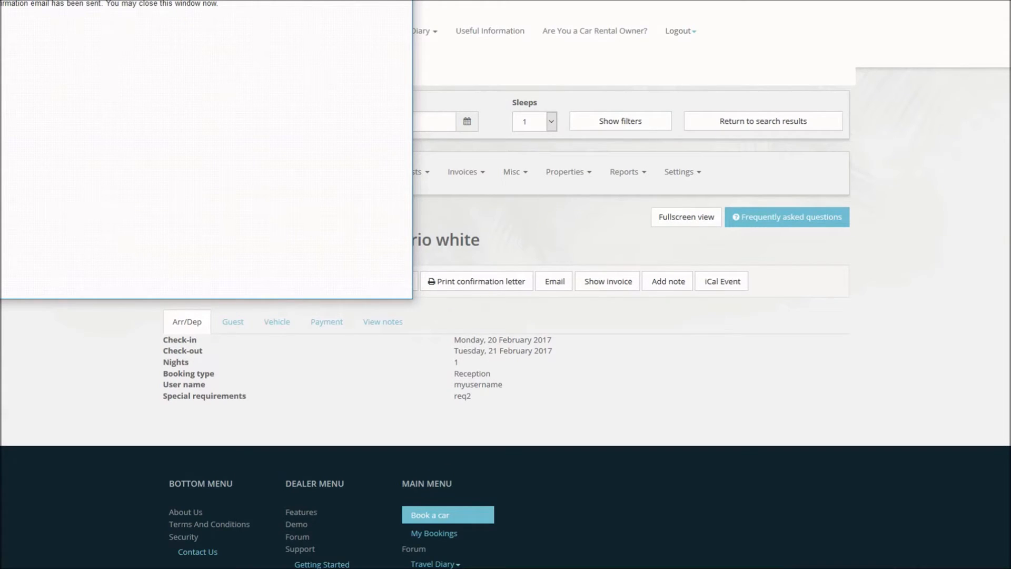
left_click(402, 1)
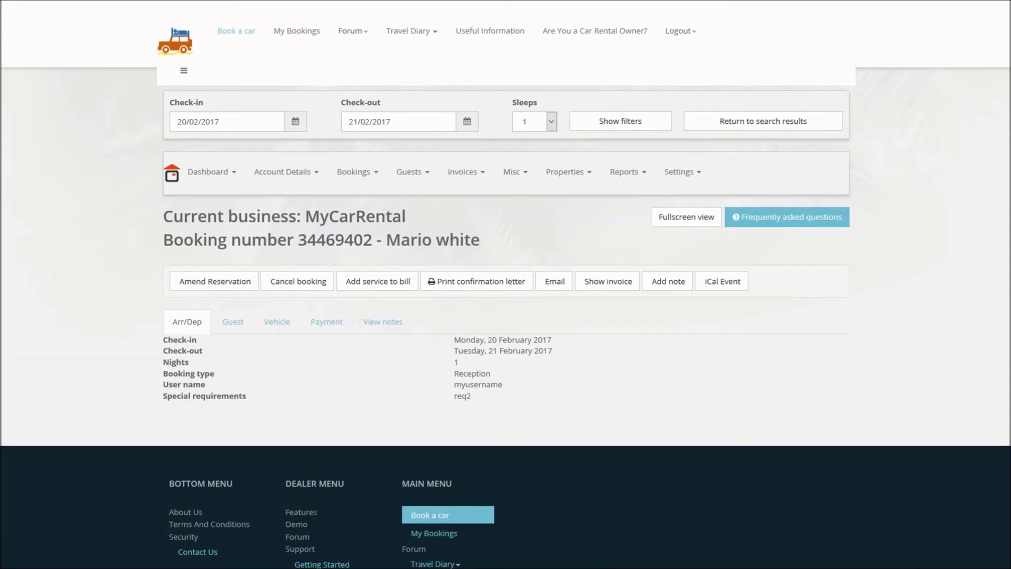
key("ctrl+Tab")
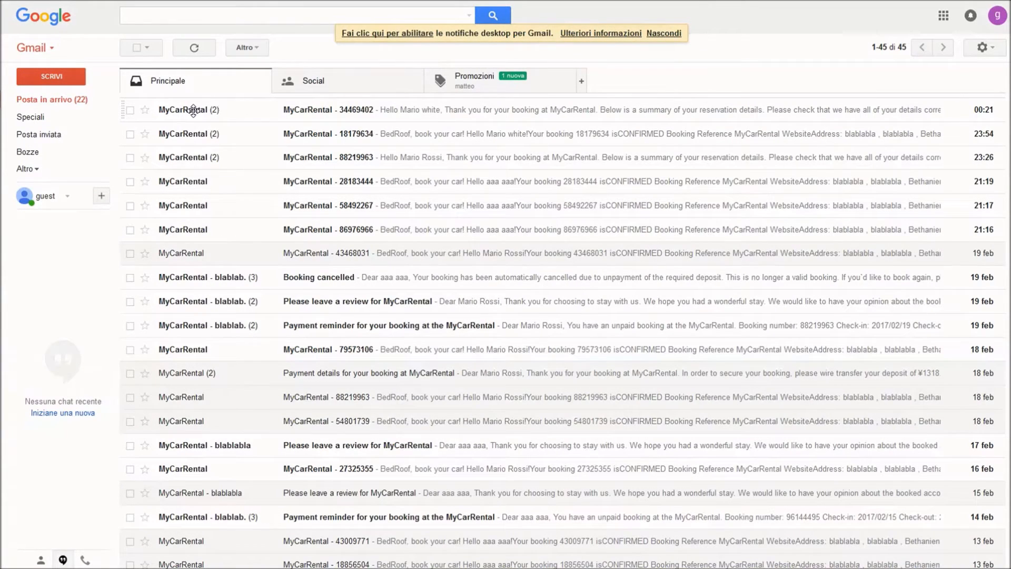
left_click(308, 108)
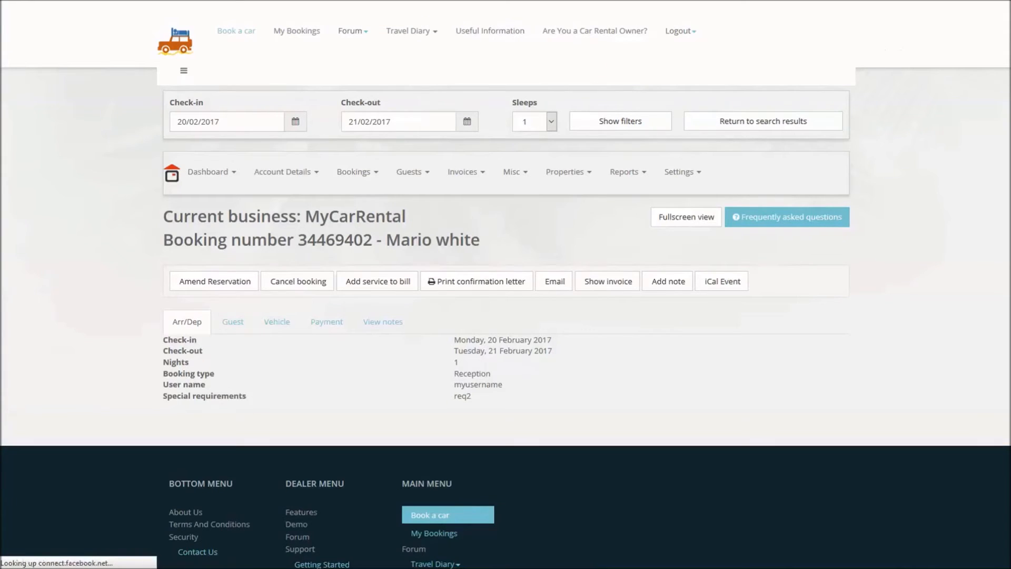
- Add a "Lunch box" service to the booking's bill with an initial price of 100 and quantity 1, and save it
left_click(374, 291)
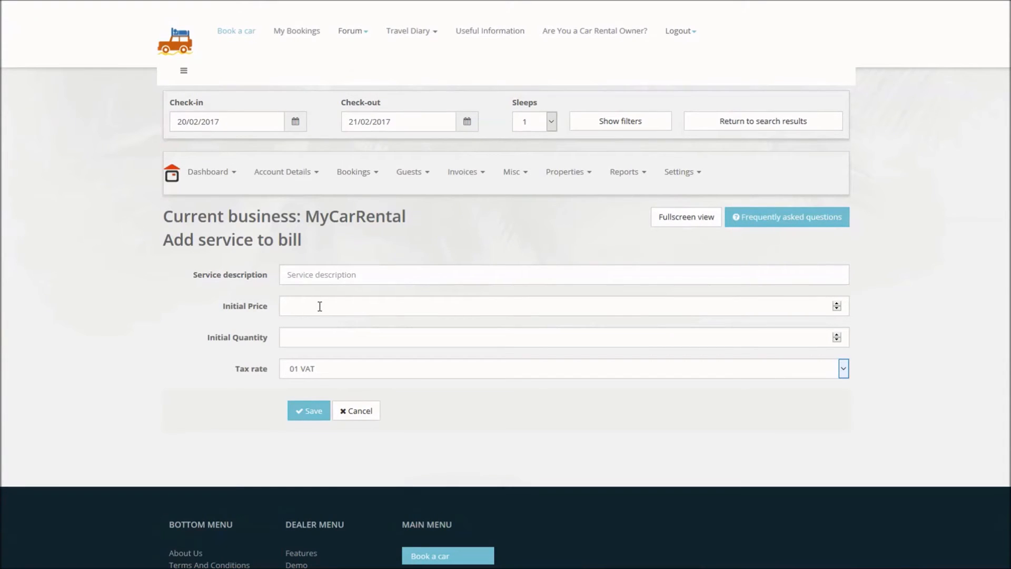
left_click(334, 276)
type("Lunch")
key("Down")
key("Return")
key("Tab")
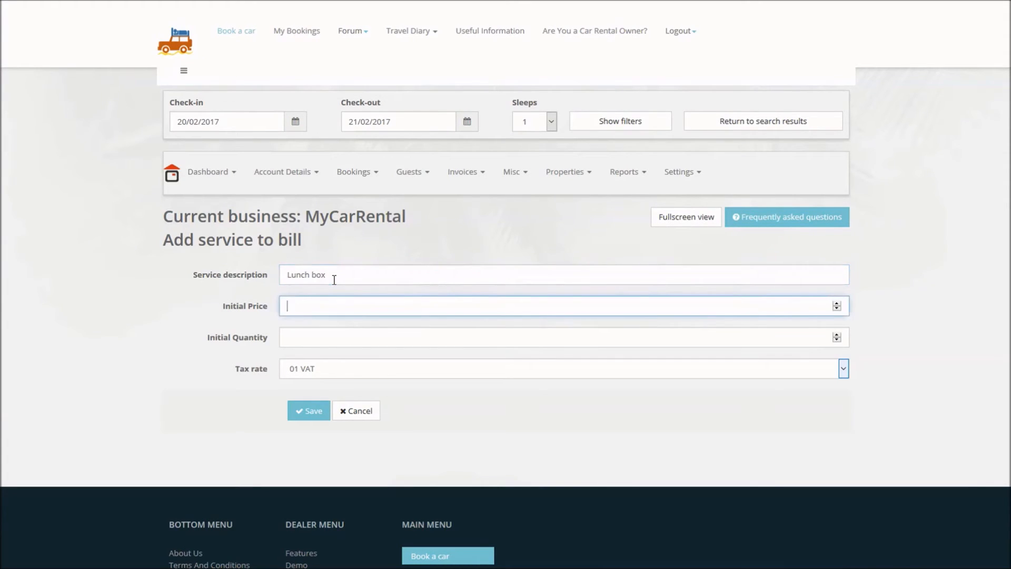
type("1000")
key("BackSpace")
key("Tab")
type("1")
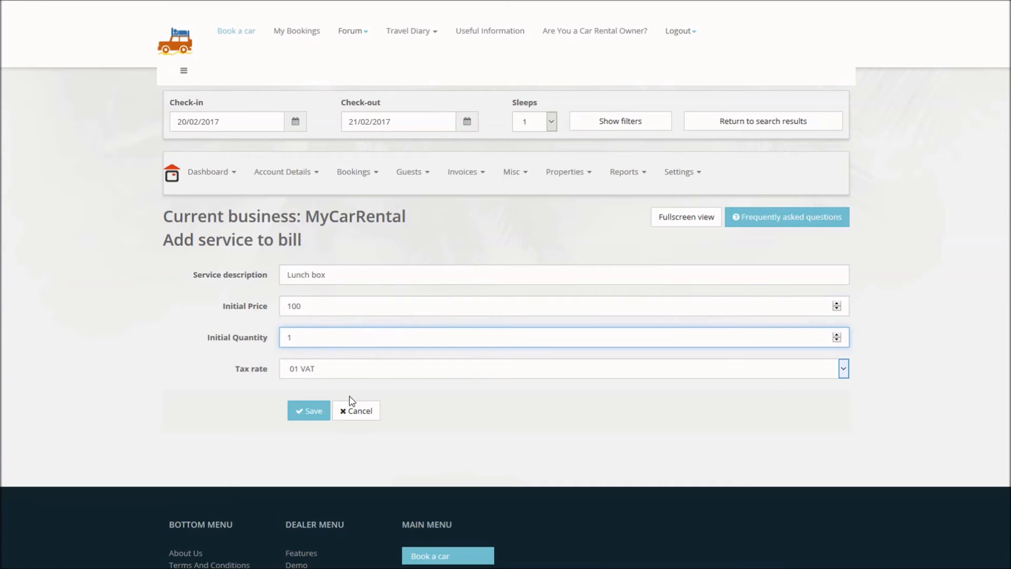
left_click(310, 418)
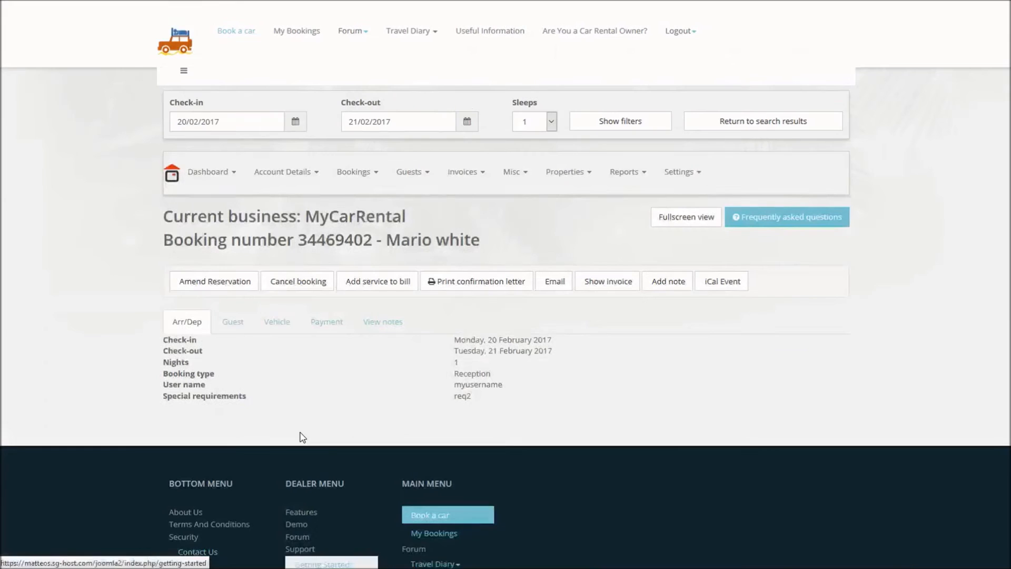
- Add an "extra deposit paid" service to the bill with an initial price of 200 and quantity 1, and save it
left_click(370, 282)
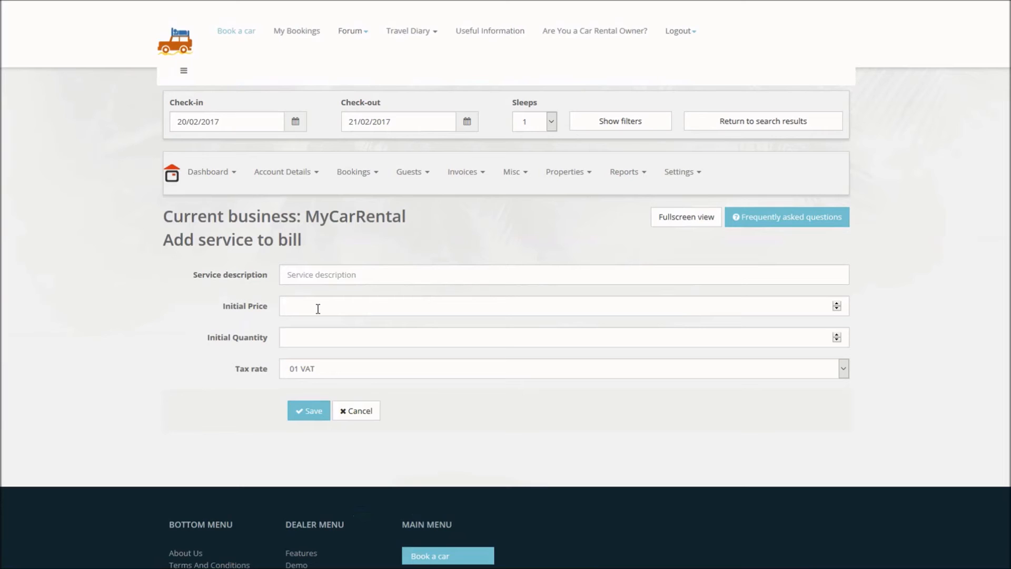
left_click(350, 276)
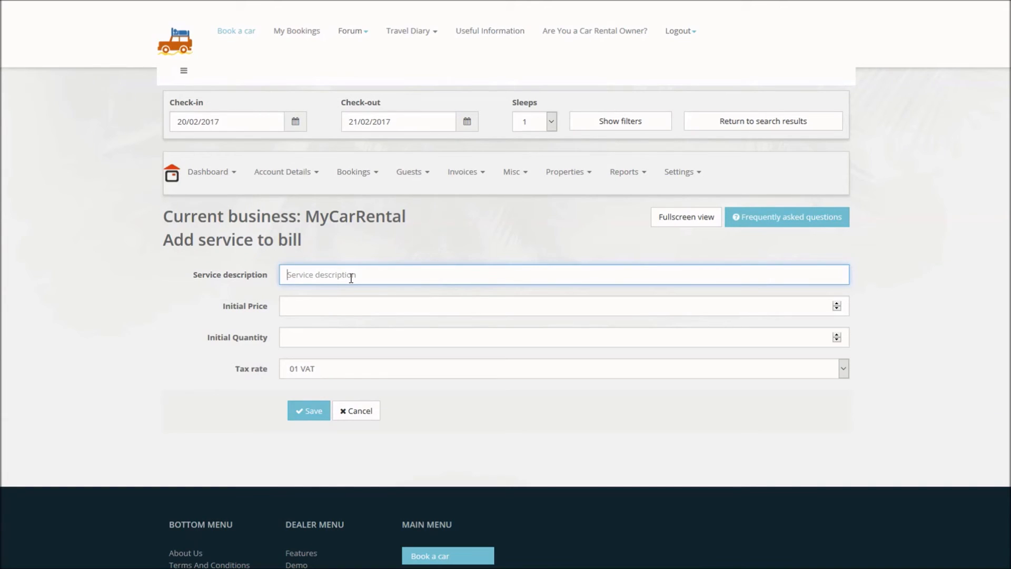
type("p")
key("BackSpace")
type("extra deposit paid")
left_click(313, 310)
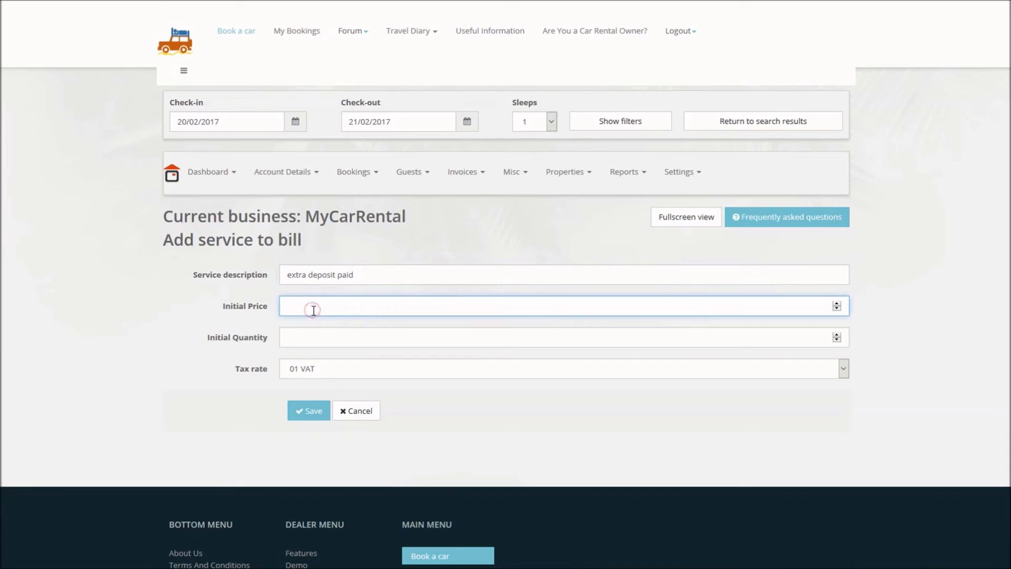
type("200")
left_click(308, 337)
type("1")
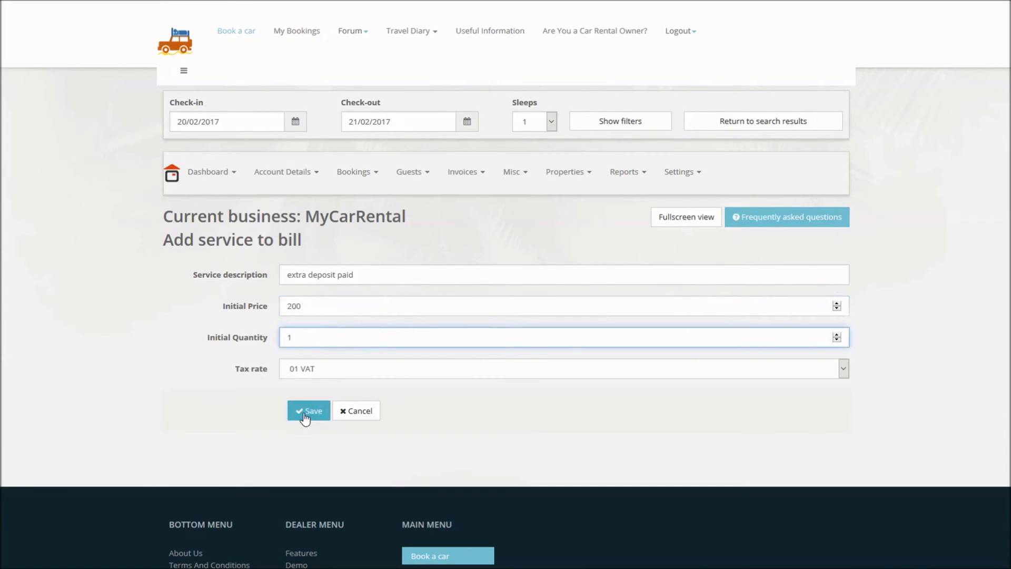
left_click(307, 415)
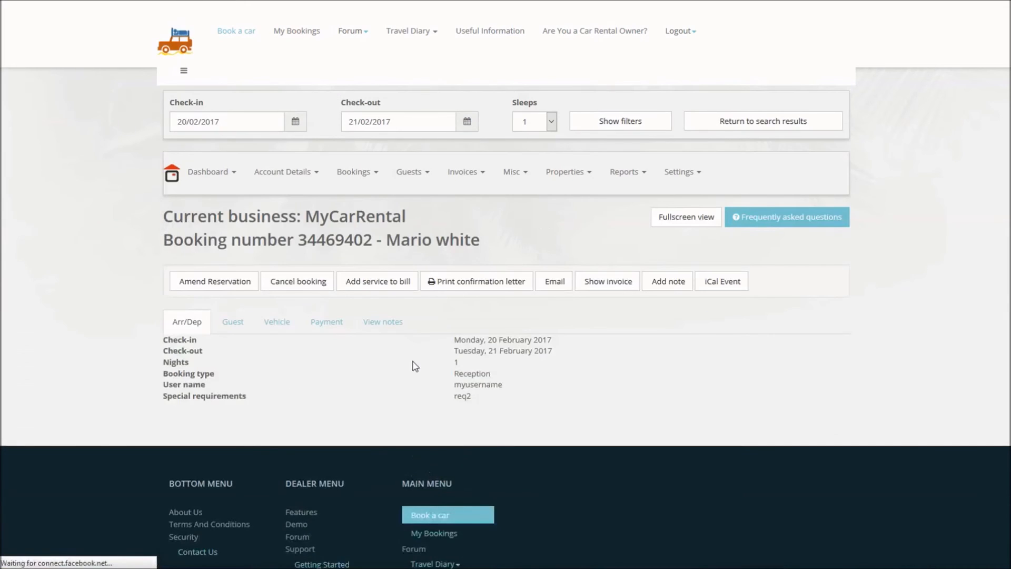
- Show the booking's invoice and examine the lunch box and extra deposit line items with their prices
left_click(614, 284)
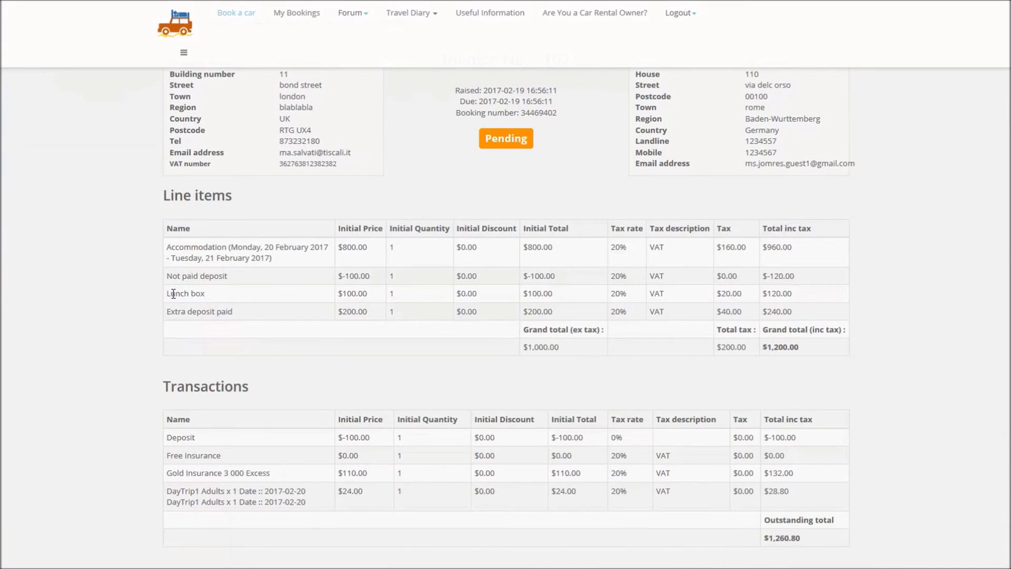
left_click_drag(173, 293, 371, 293)
left_click_drag(178, 311, 366, 322)
left_click(365, 319)
left_click_drag(172, 312, 242, 311)
double_click(351, 312)
left_click(358, 313)
scroll(375, 328, "up", 3)
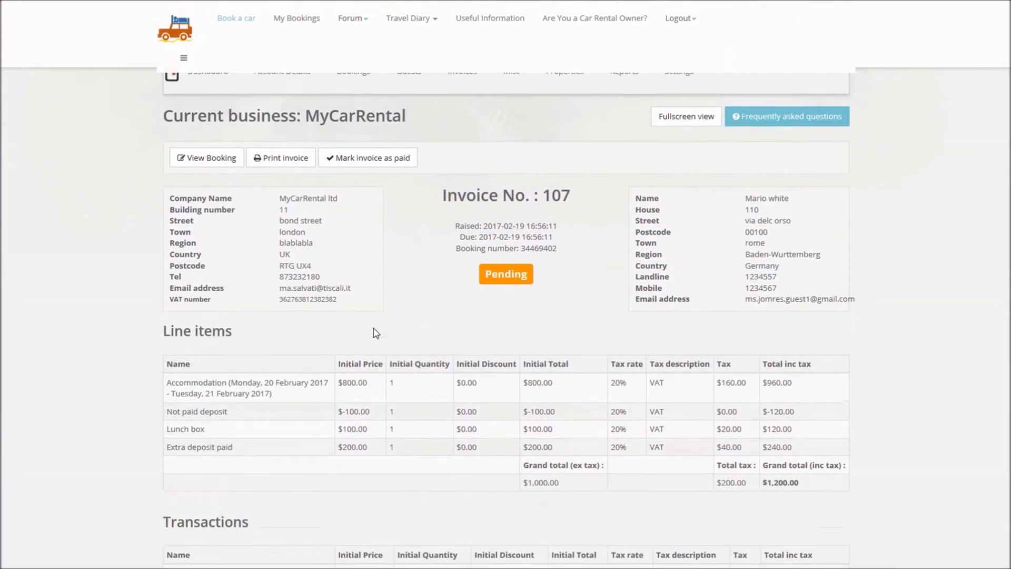
- Return to the booking and add a "VOID Extra deposit paid" service with an initial price of -200 and quantity 1
left_click(223, 199)
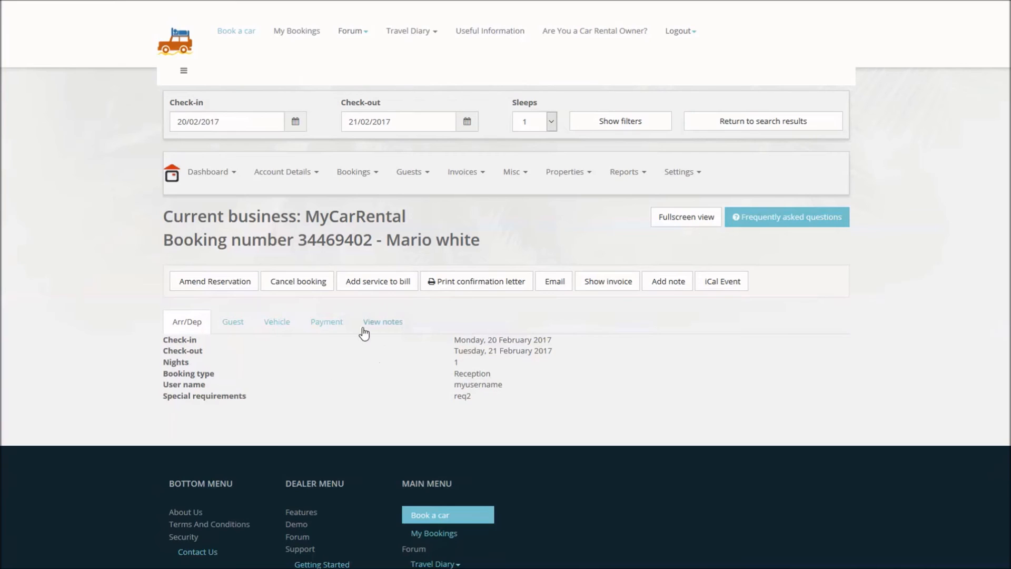
left_click(382, 284)
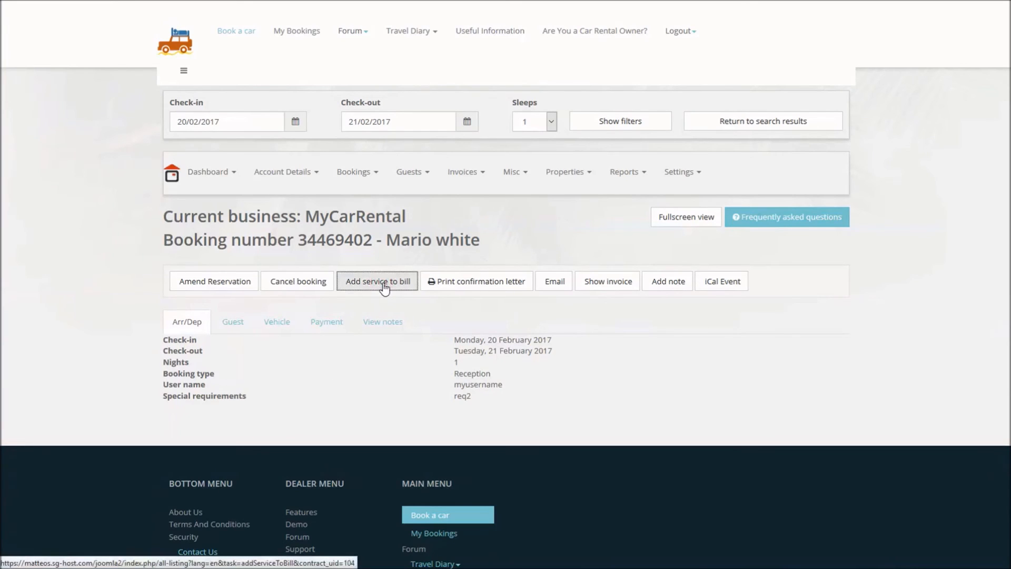
type("VOID")
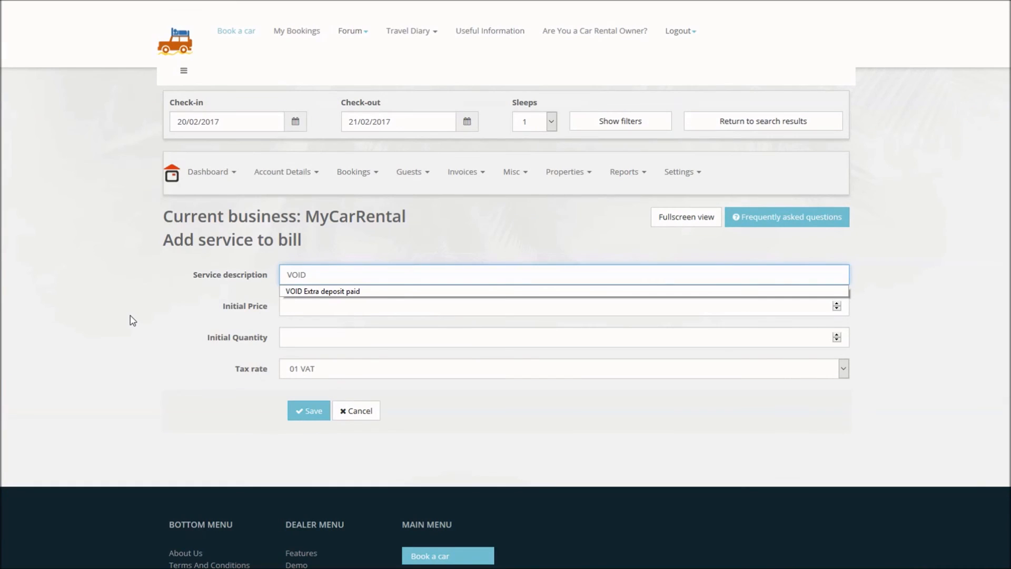
type(" Extra deposit paid")
left_click(301, 315)
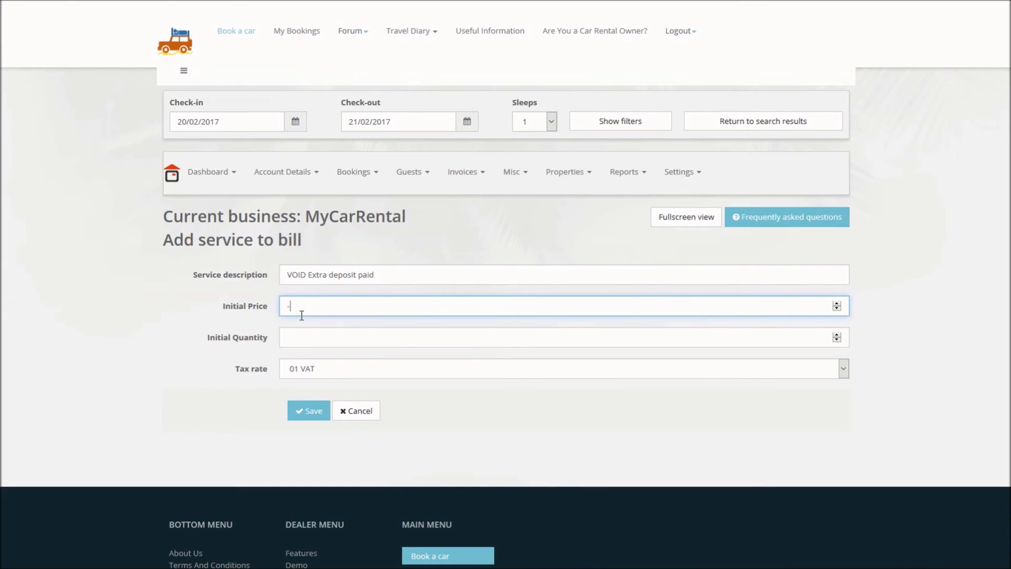
key("Tab")
type("1")
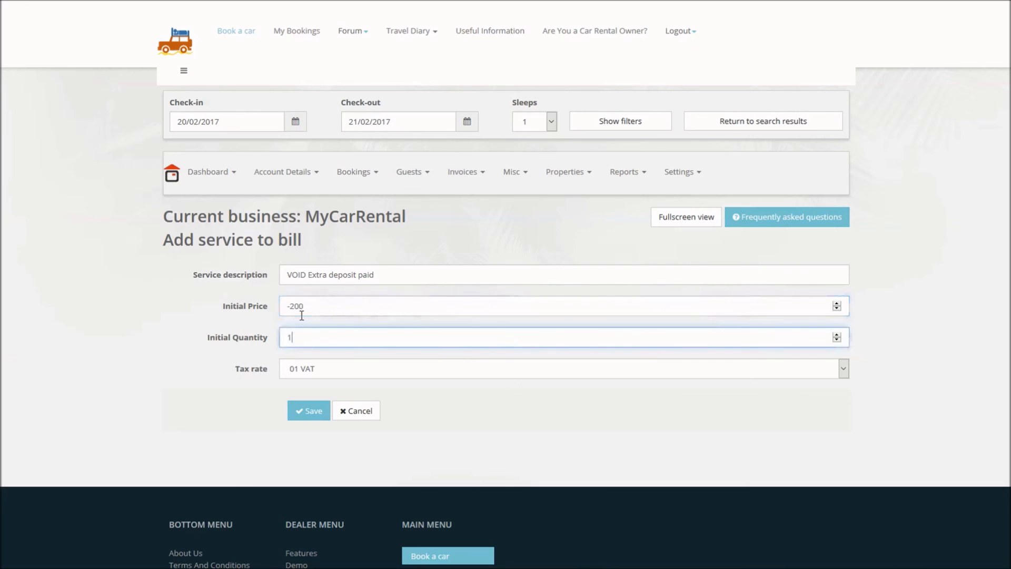
left_click(307, 422)
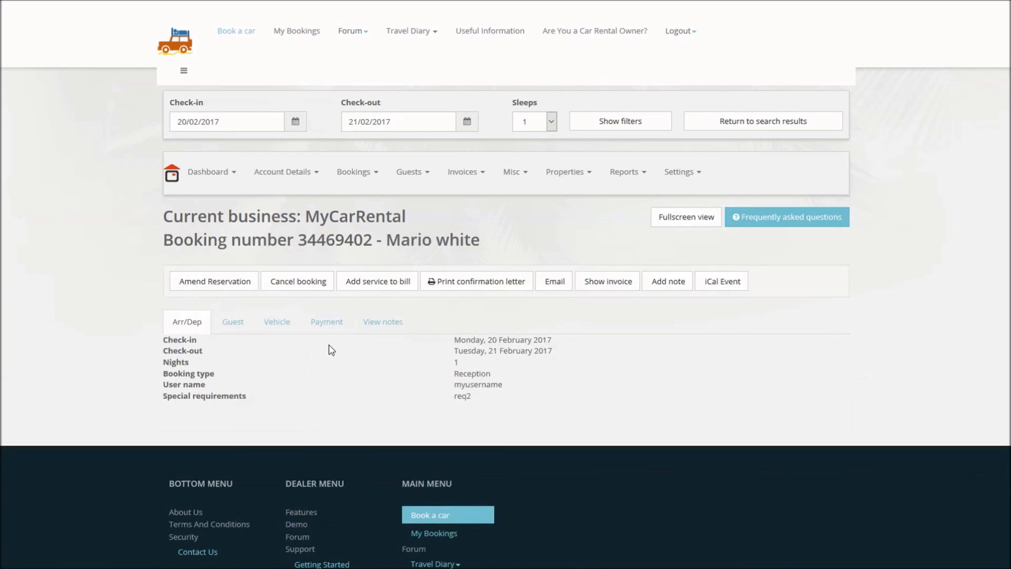
- Add another "extra deposit paid" service to the bill with an initial price of -200 and quantity 1, and save it
left_click(373, 283)
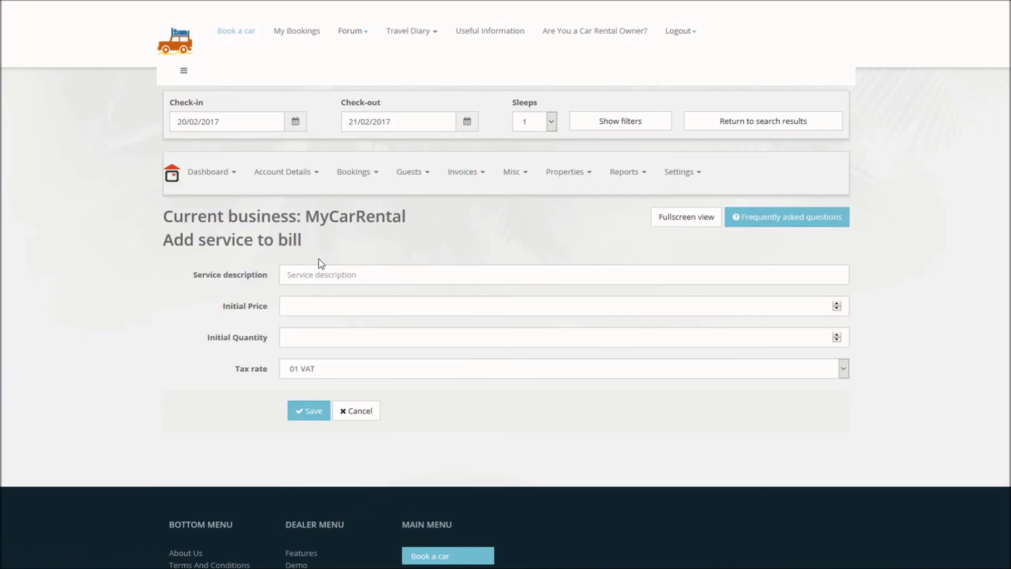
left_click(309, 276)
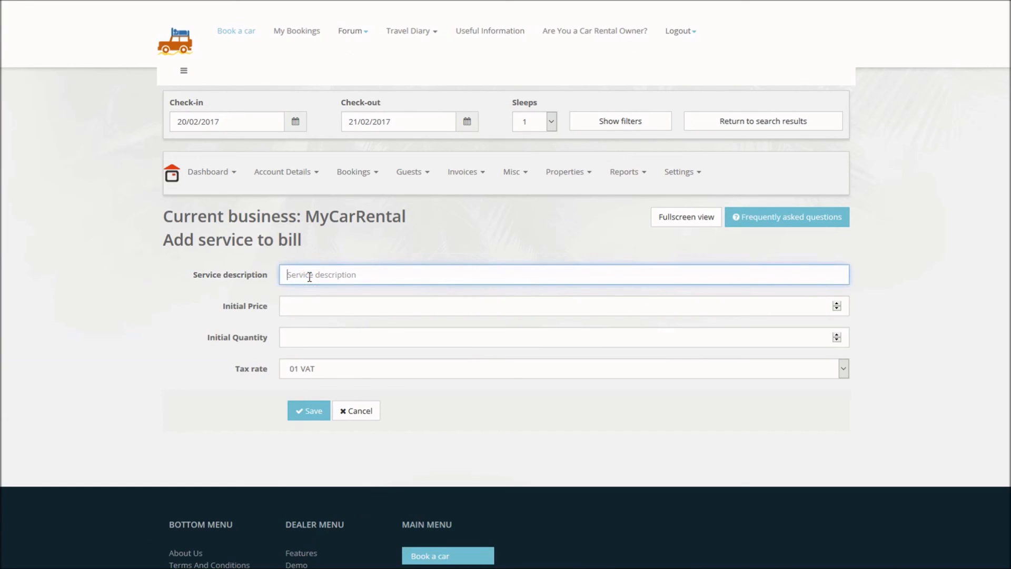
type("ex")
key("Down")
key("Down")
key("Tab")
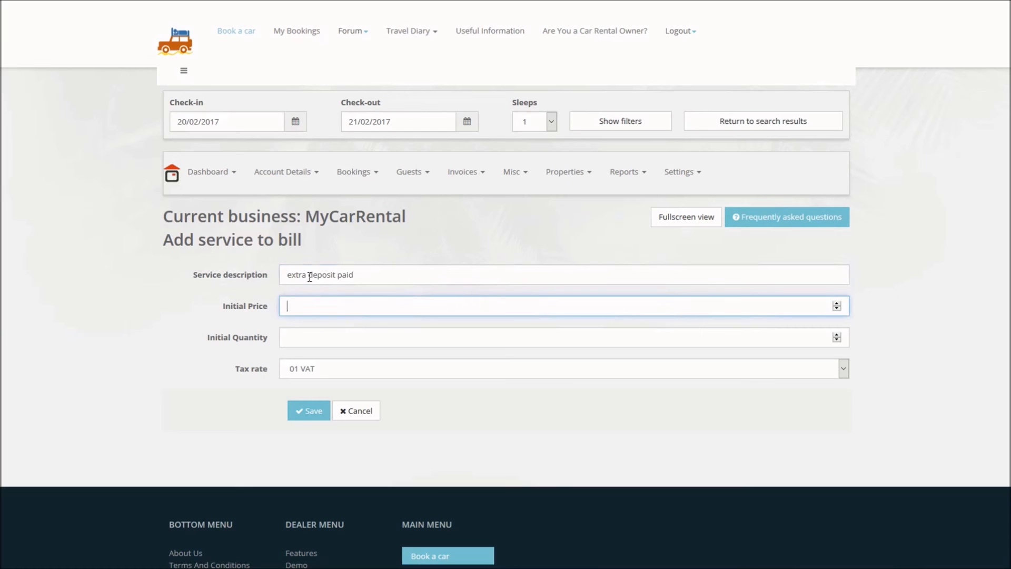
type("-200")
key("Tab")
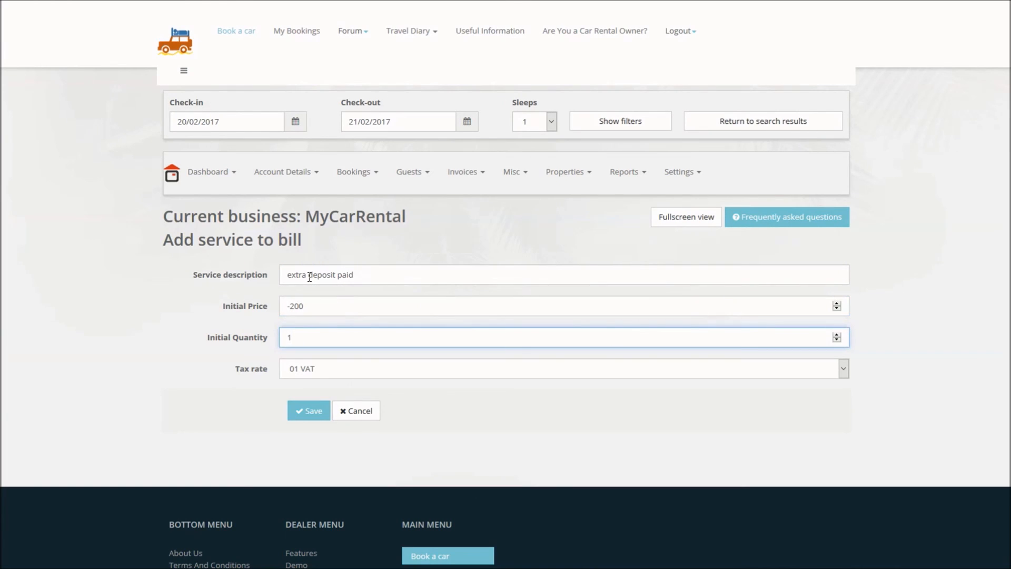
left_click(296, 411)
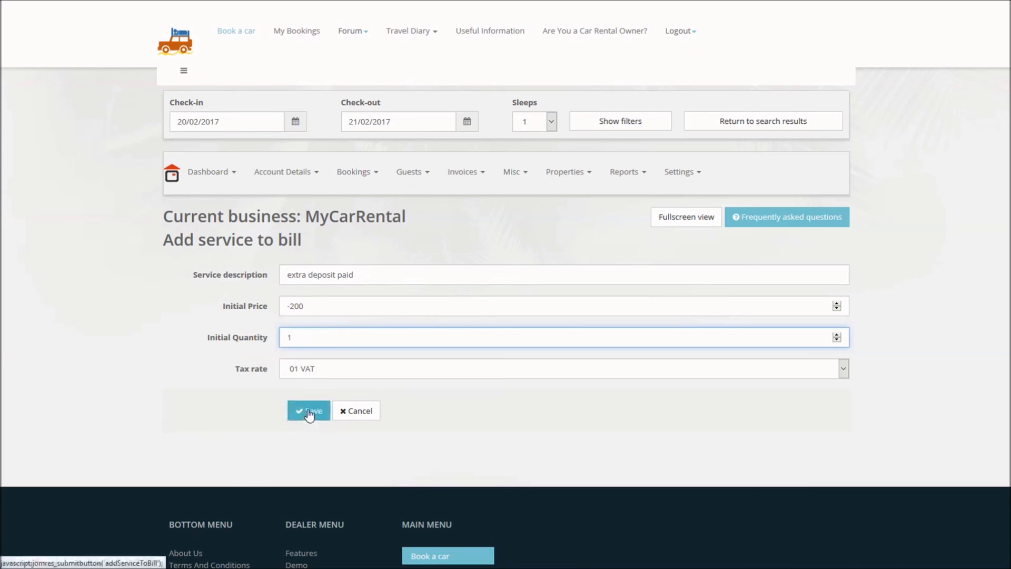
left_click(259, 391)
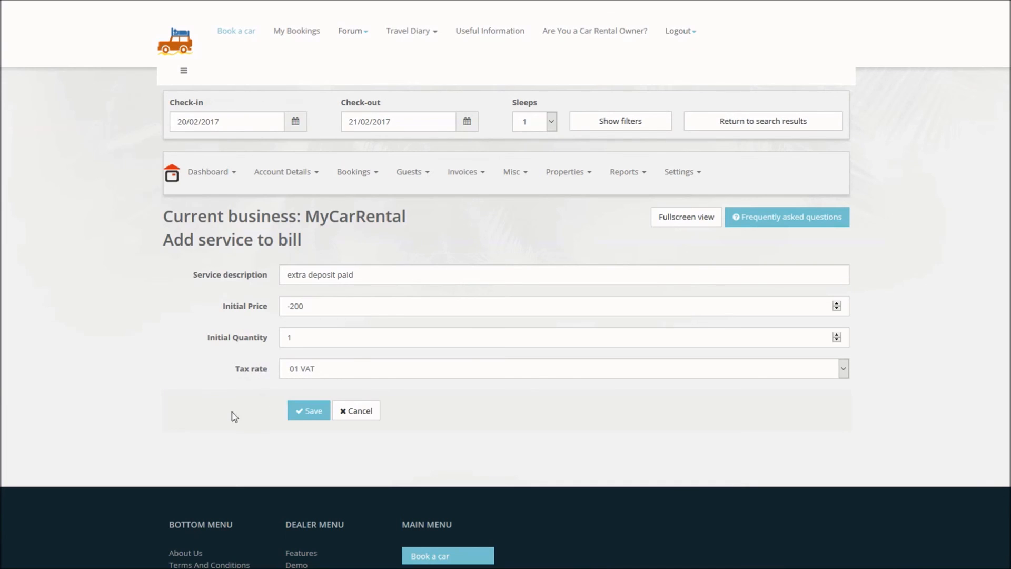
left_click(311, 417)
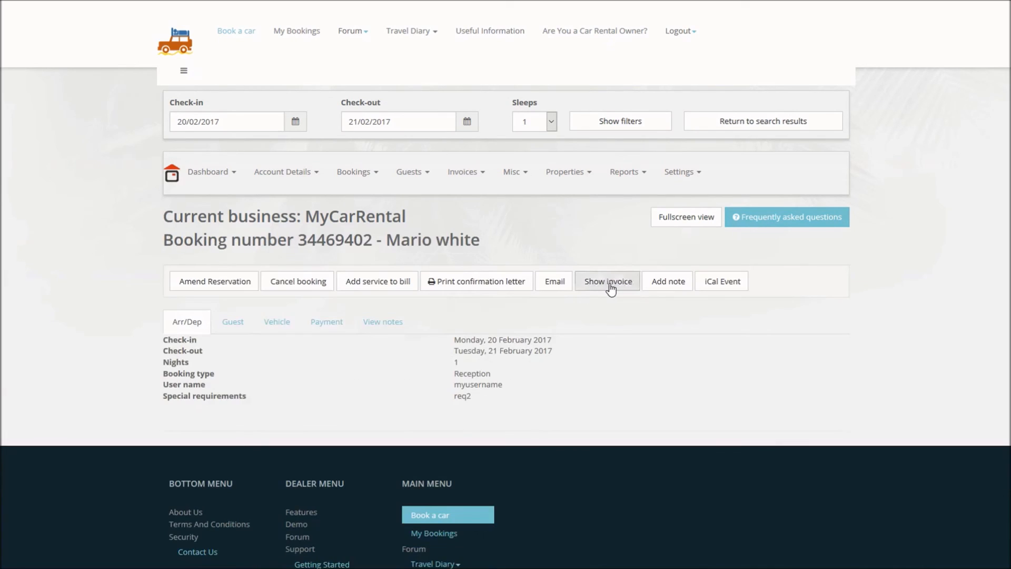
- Show the invoice again and examine the negative extra deposit entry among its line items
left_click(604, 289)
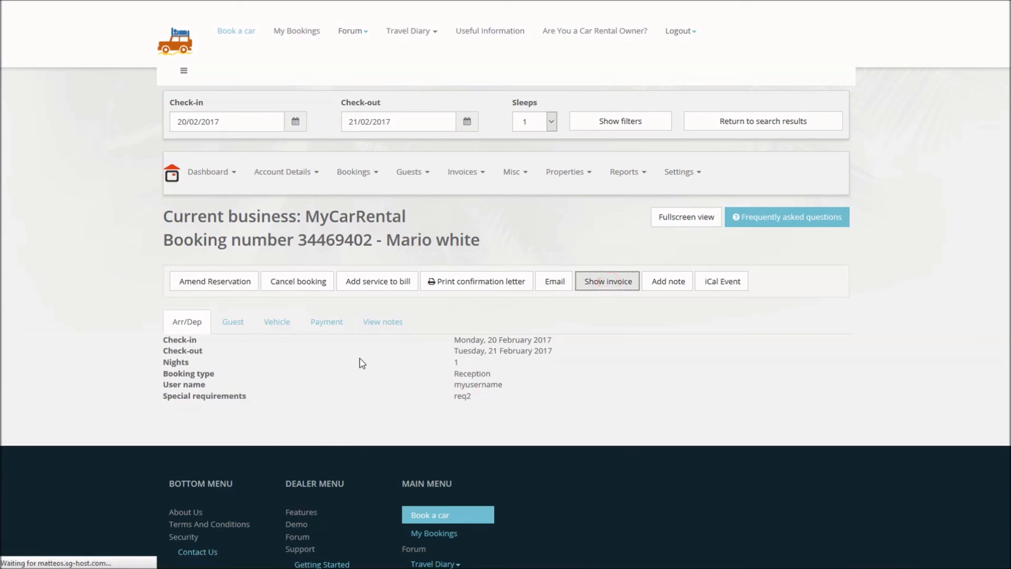
scroll(285, 368, "down", 7)
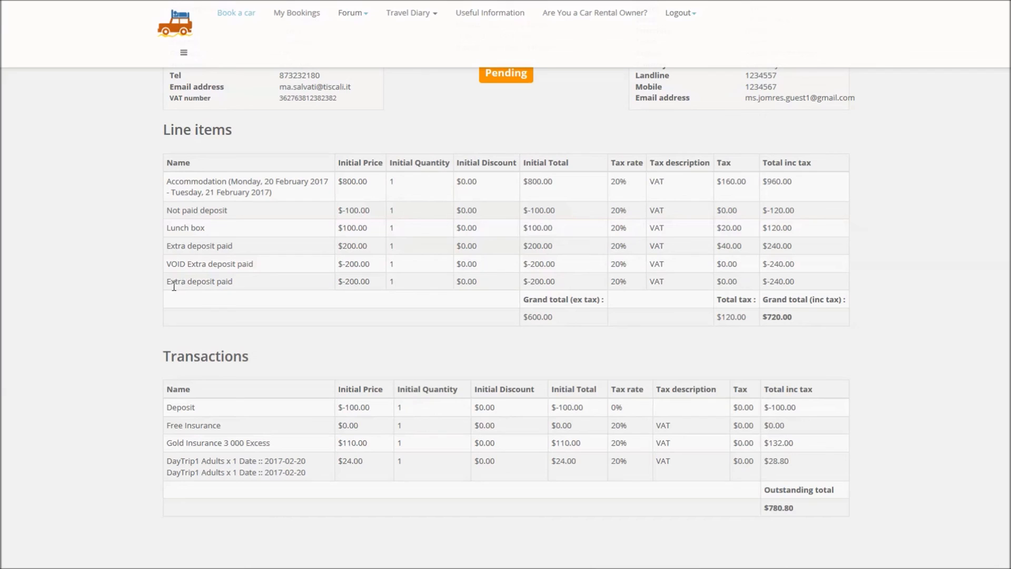
left_click_drag(371, 281, 194, 282)
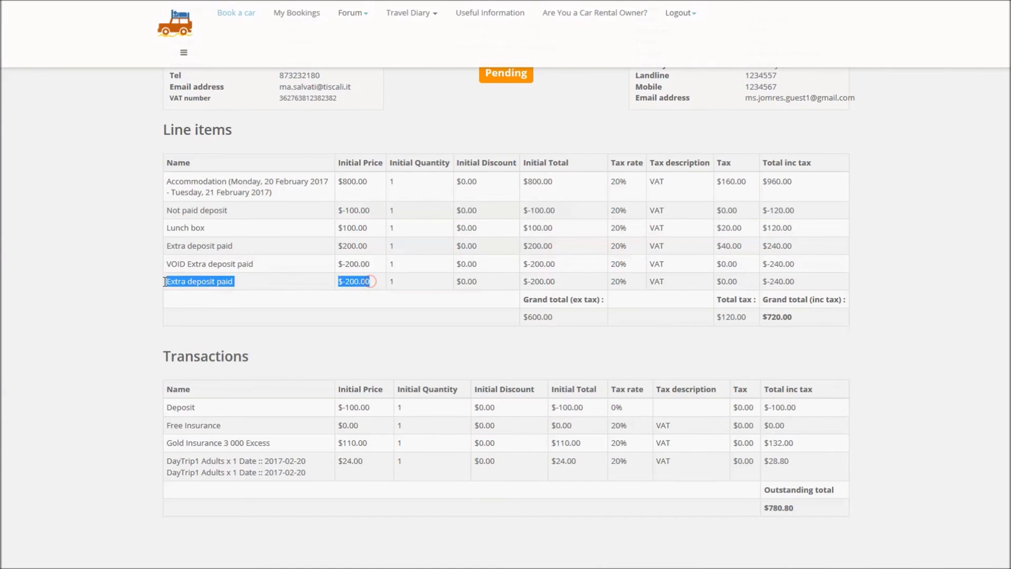